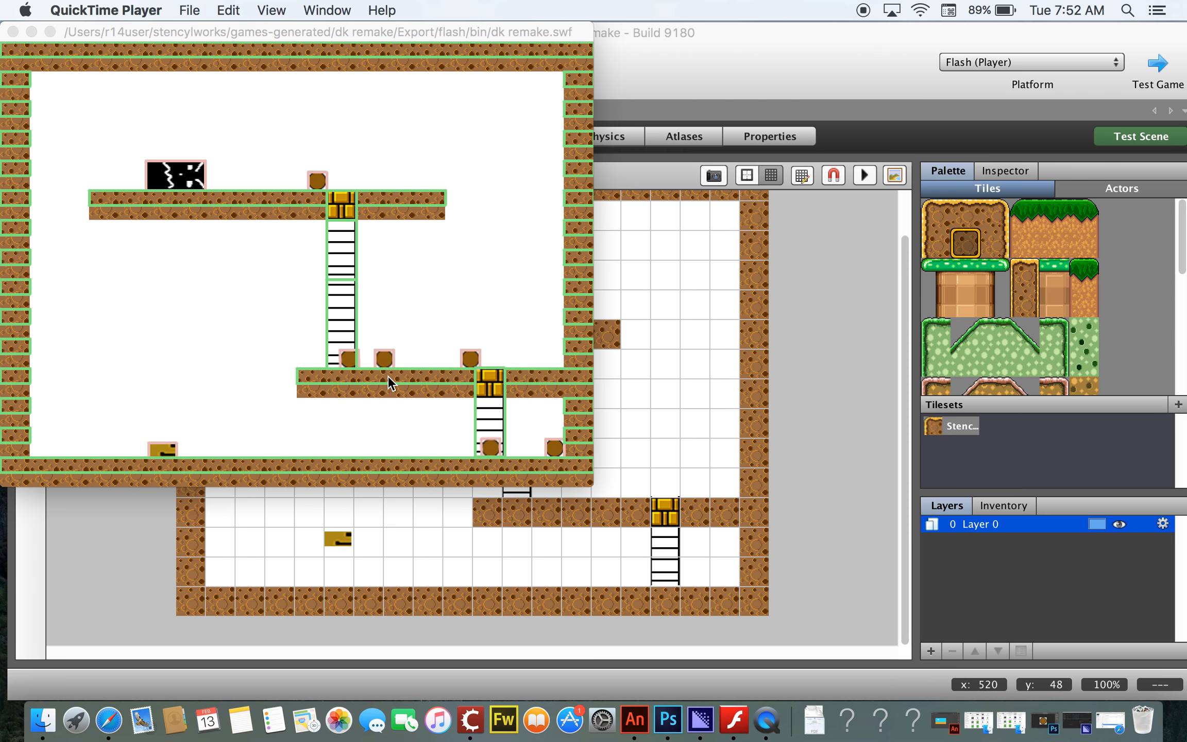
Step: Play-test the running game, moving the character left, right and up the ladders
click(471, 30)
key(Right)
key(Left)
key(Up)
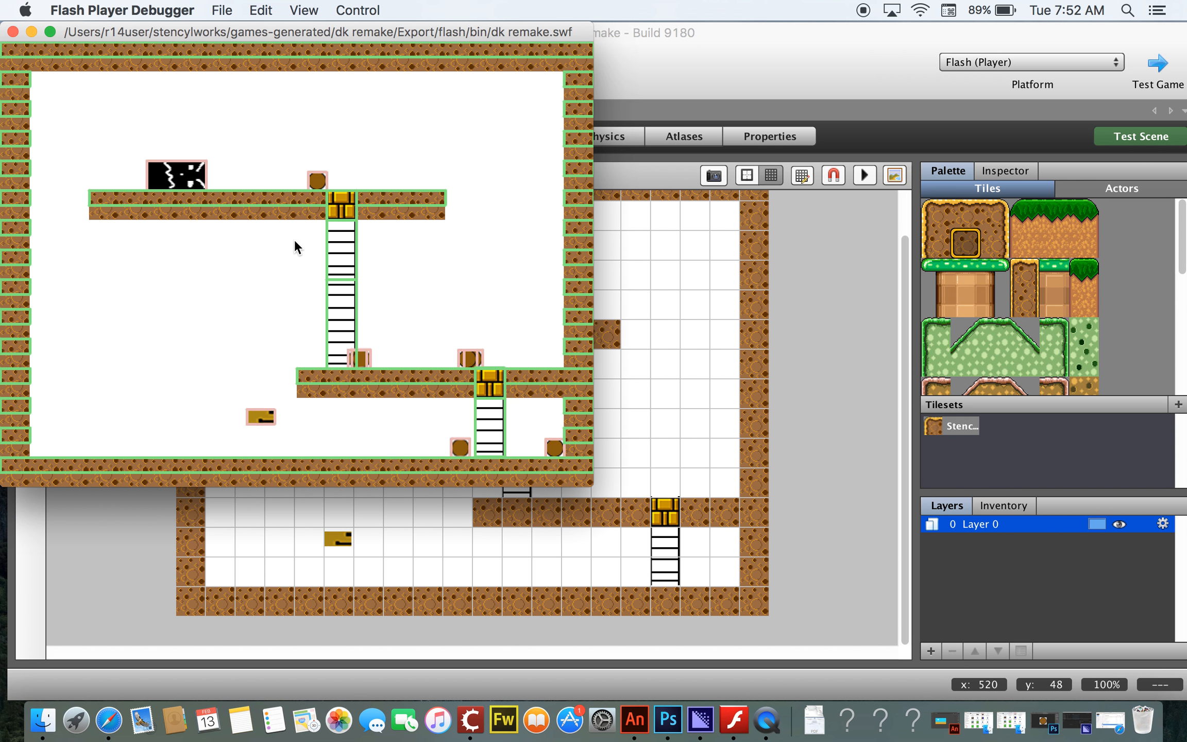
key(Up)
key(Right)
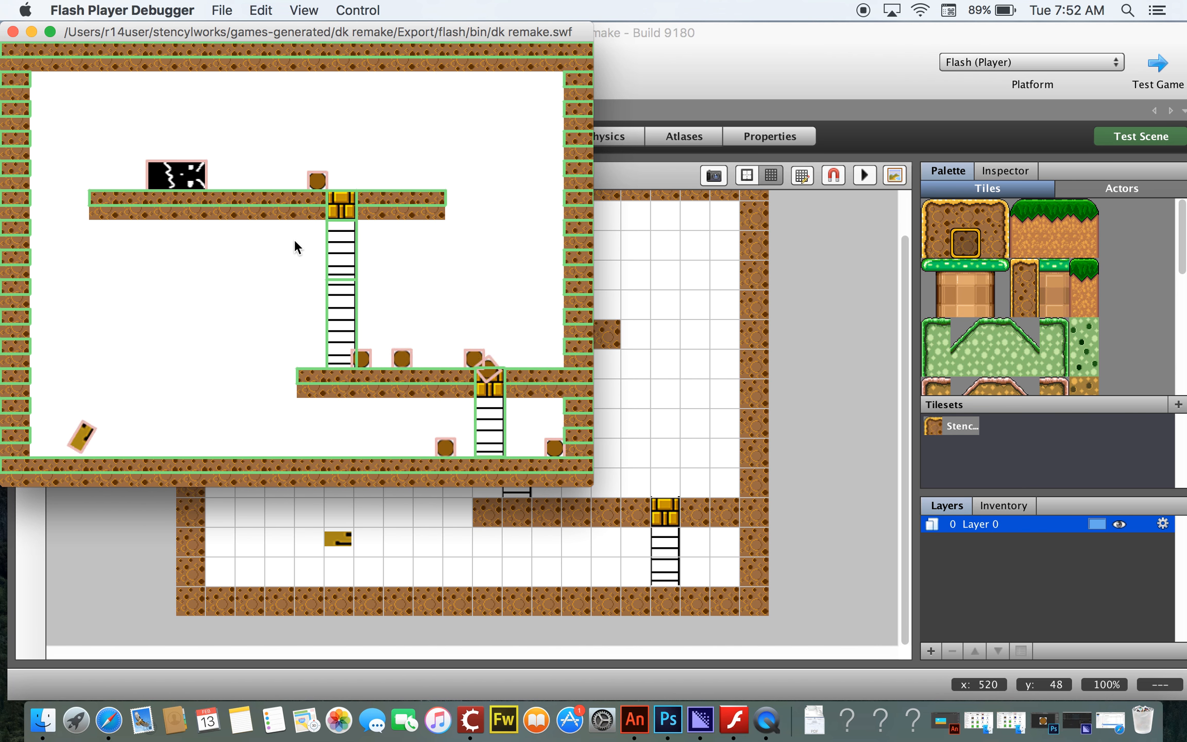
key(Up)
key(Up)
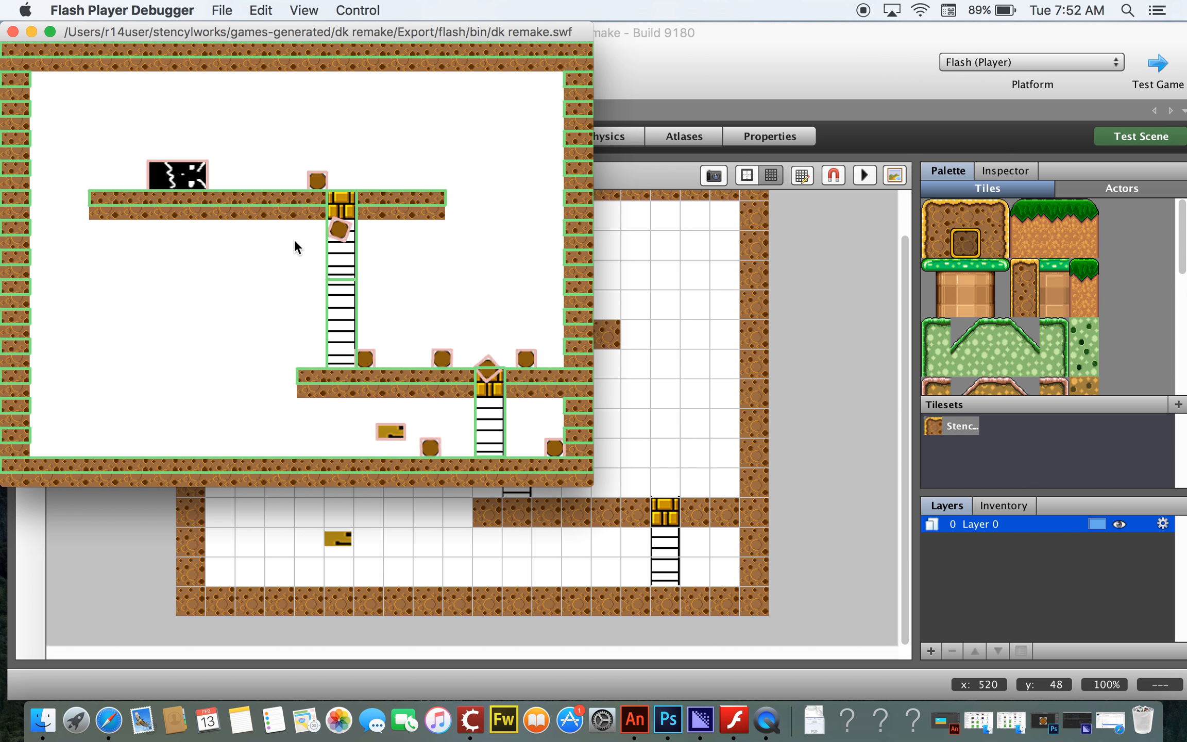
key(Left)
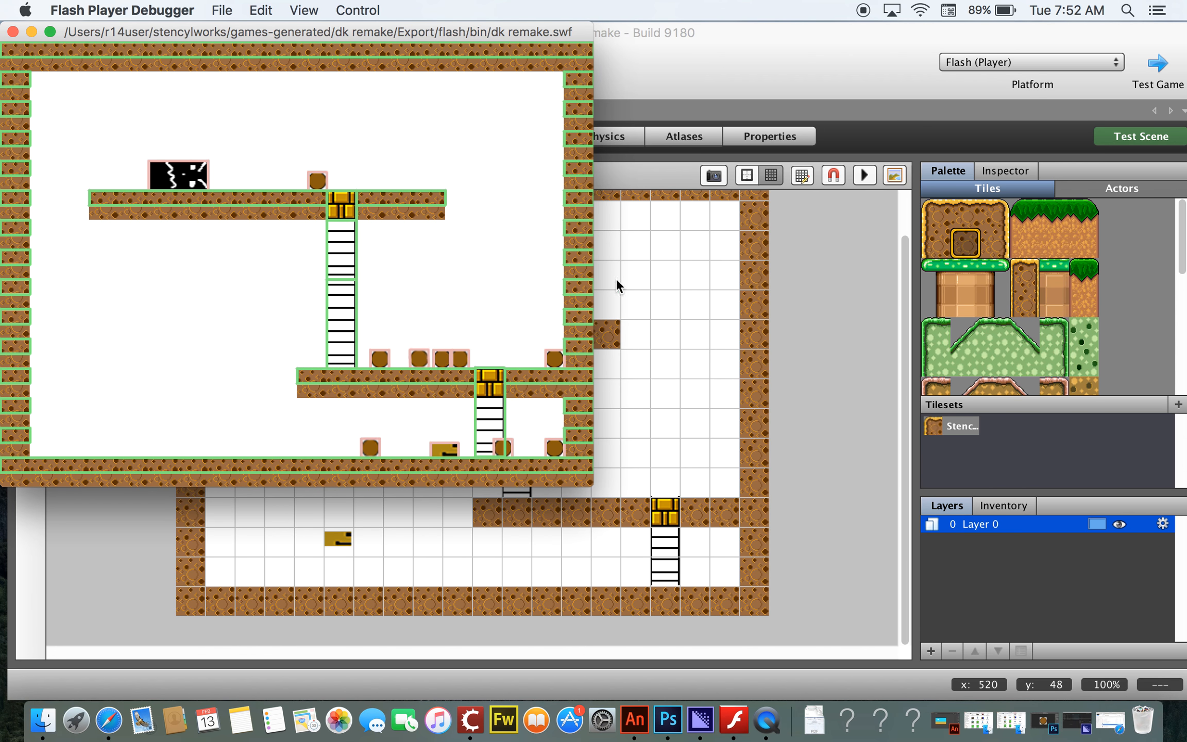
Step: Back in the editor, set the blockguy actor's physics so it cannot rotate
click(723, 60)
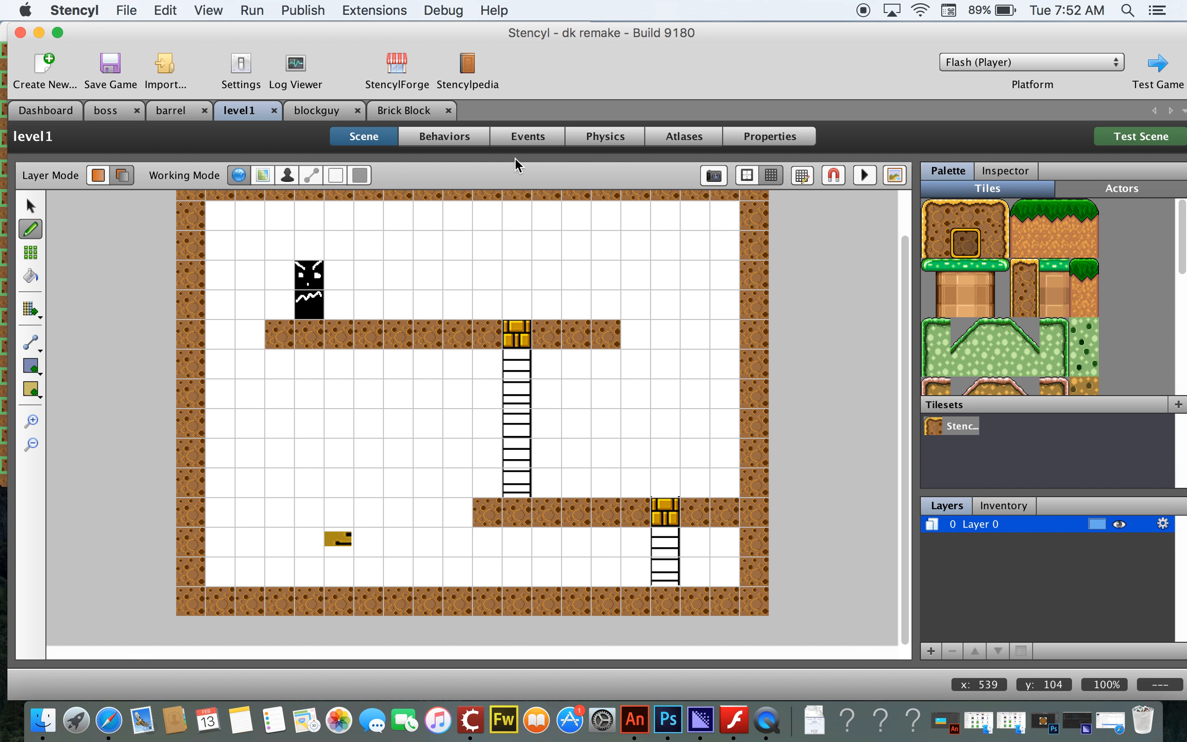
click(324, 110)
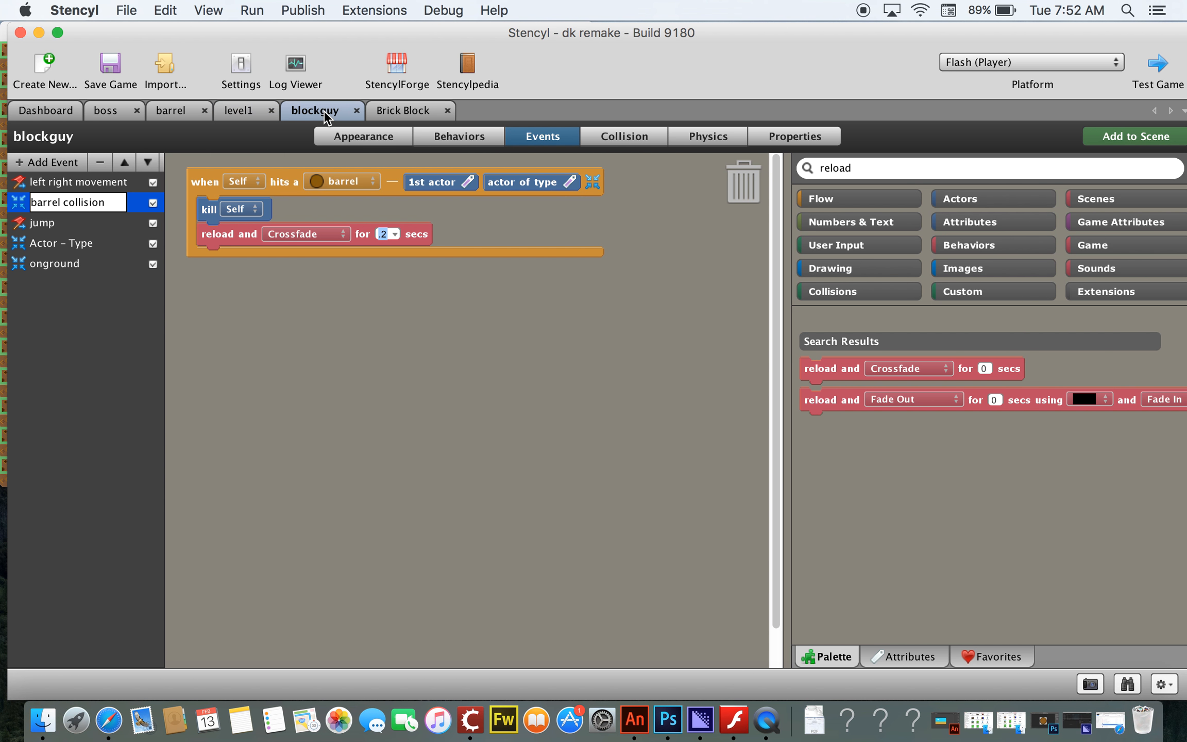
click(704, 137)
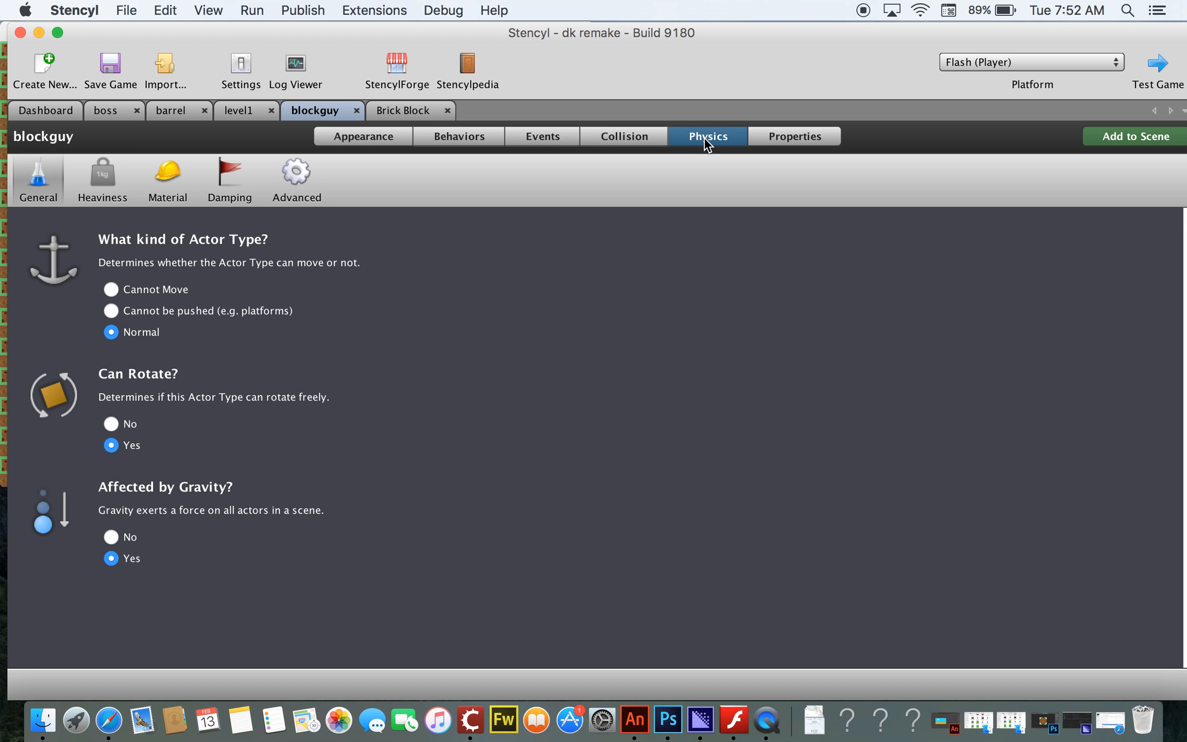
click(111, 424)
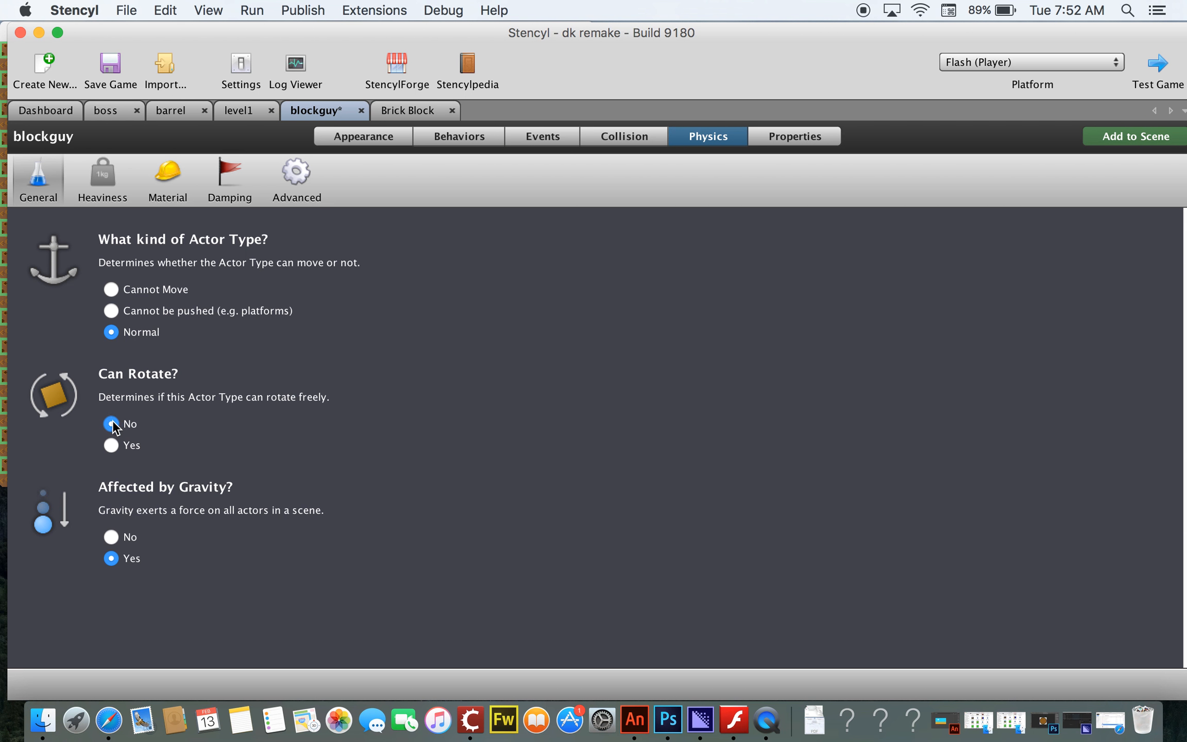
Step: Set the boss actor type's physics to Cannot Move
click(106, 117)
click(707, 140)
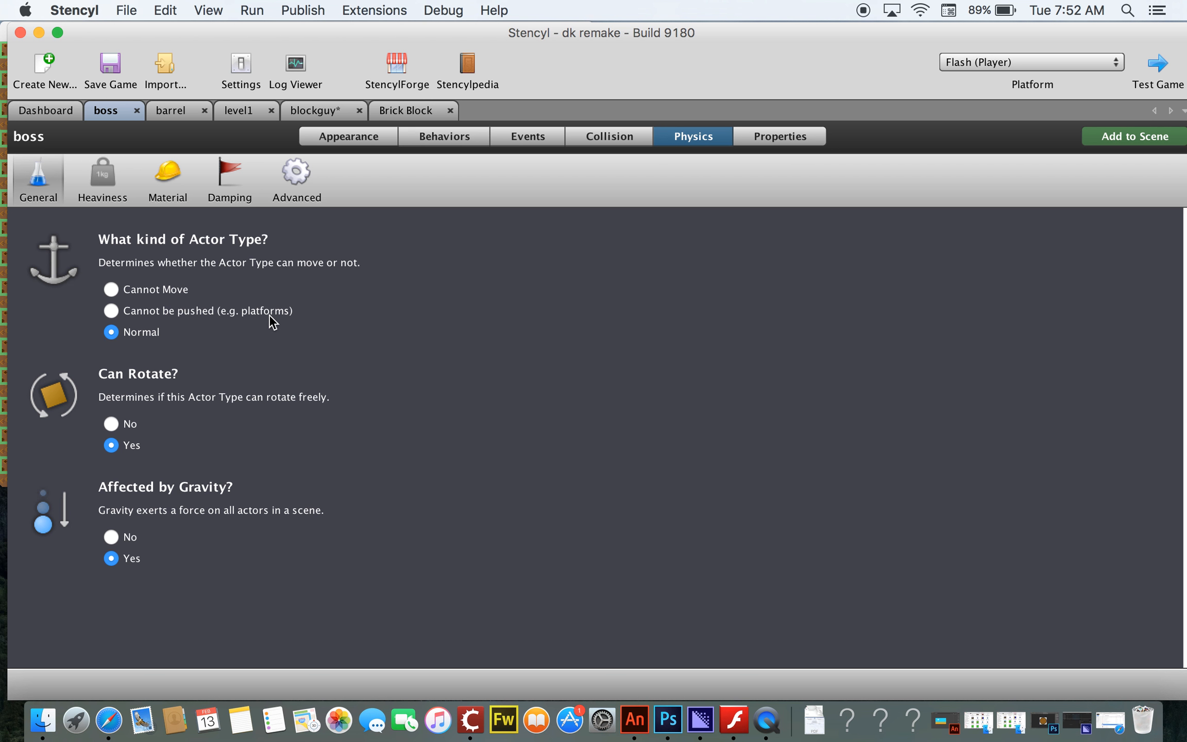
click(111, 289)
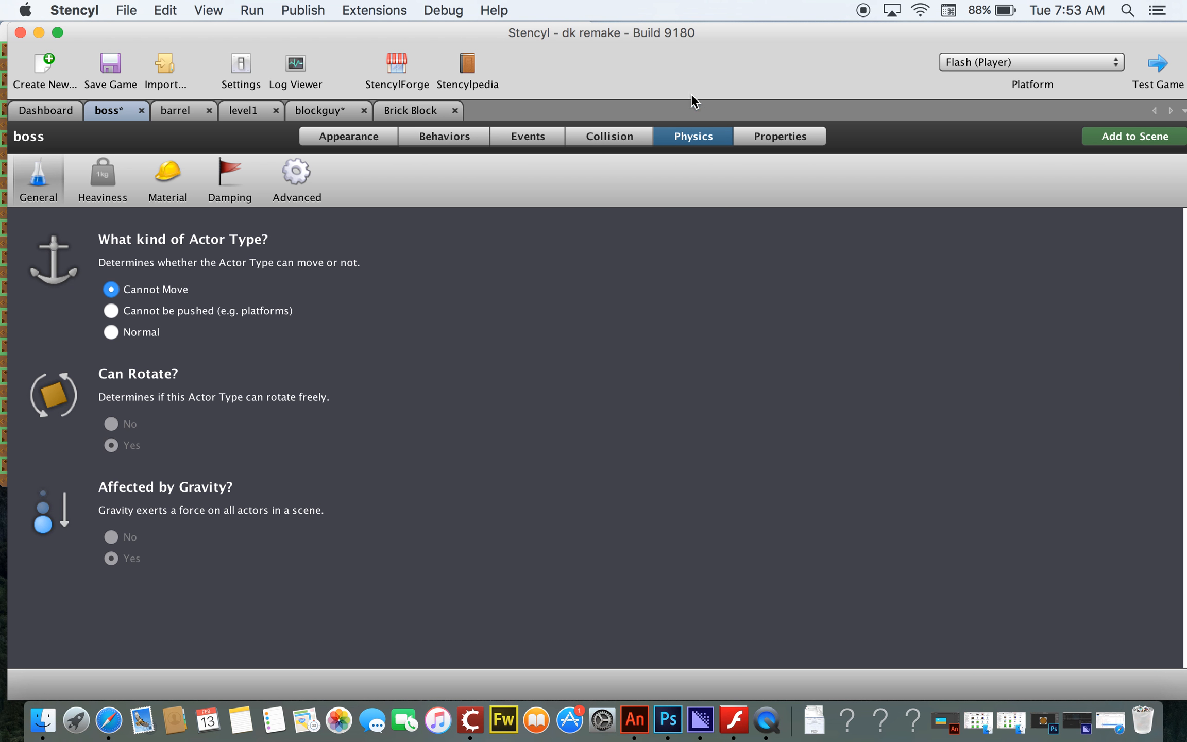
Step: In the barrel's first movement event, set the x-speed for Self to 30
drag(736, 61, 757, 131)
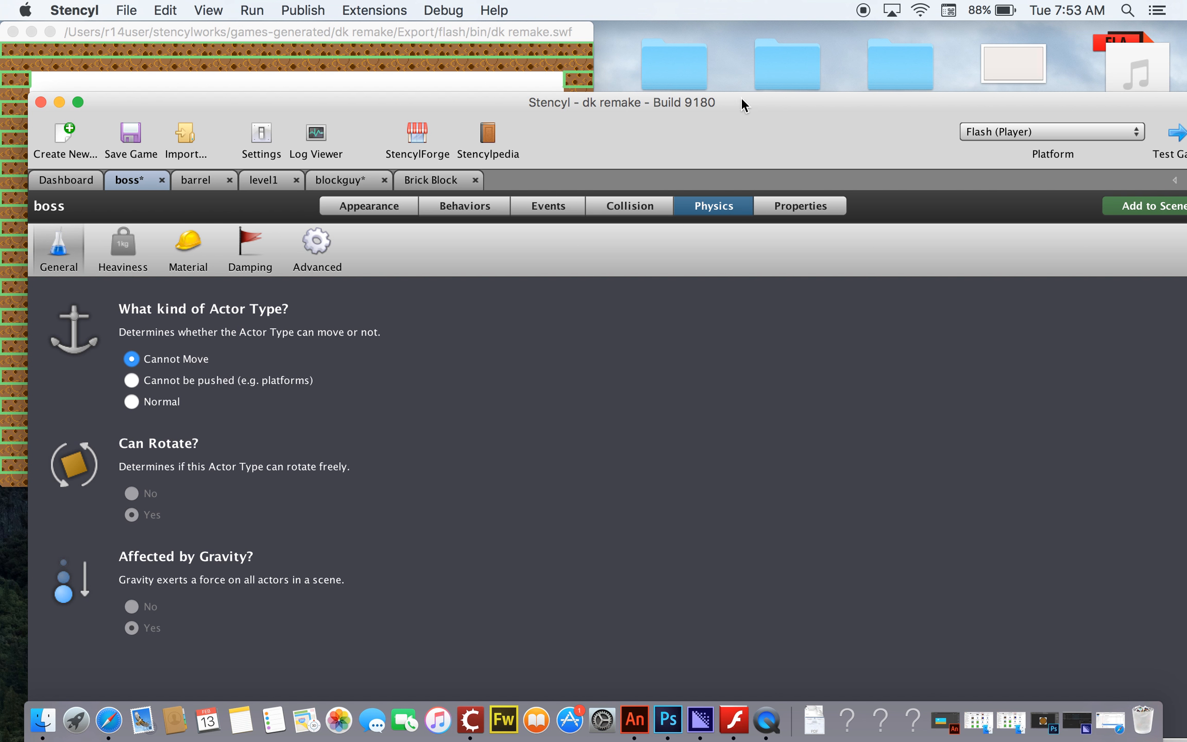
drag(759, 113, 734, 26)
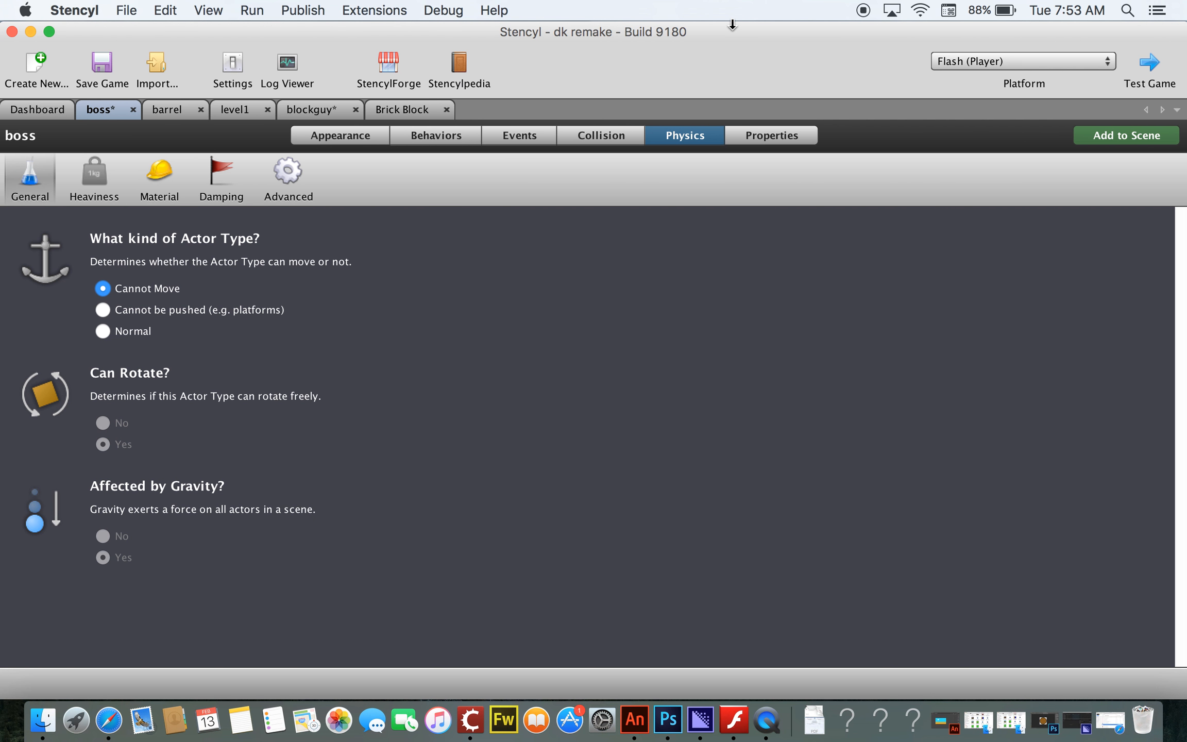
click(170, 109)
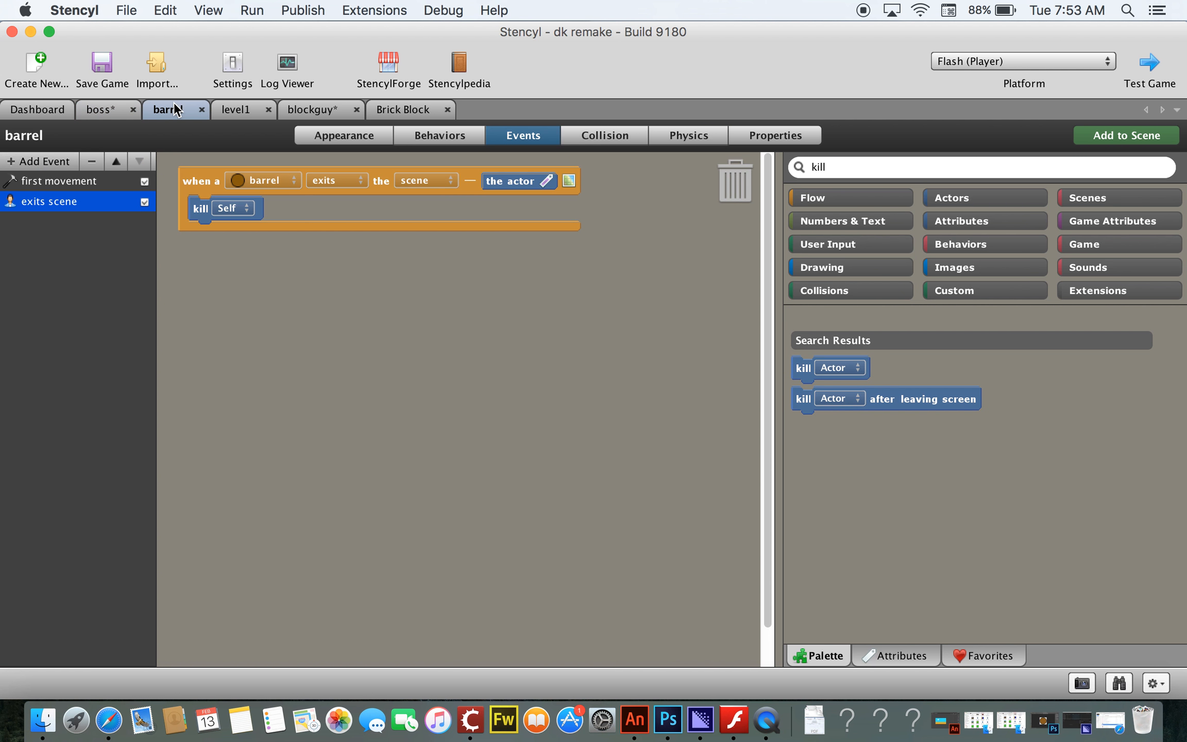
click(74, 178)
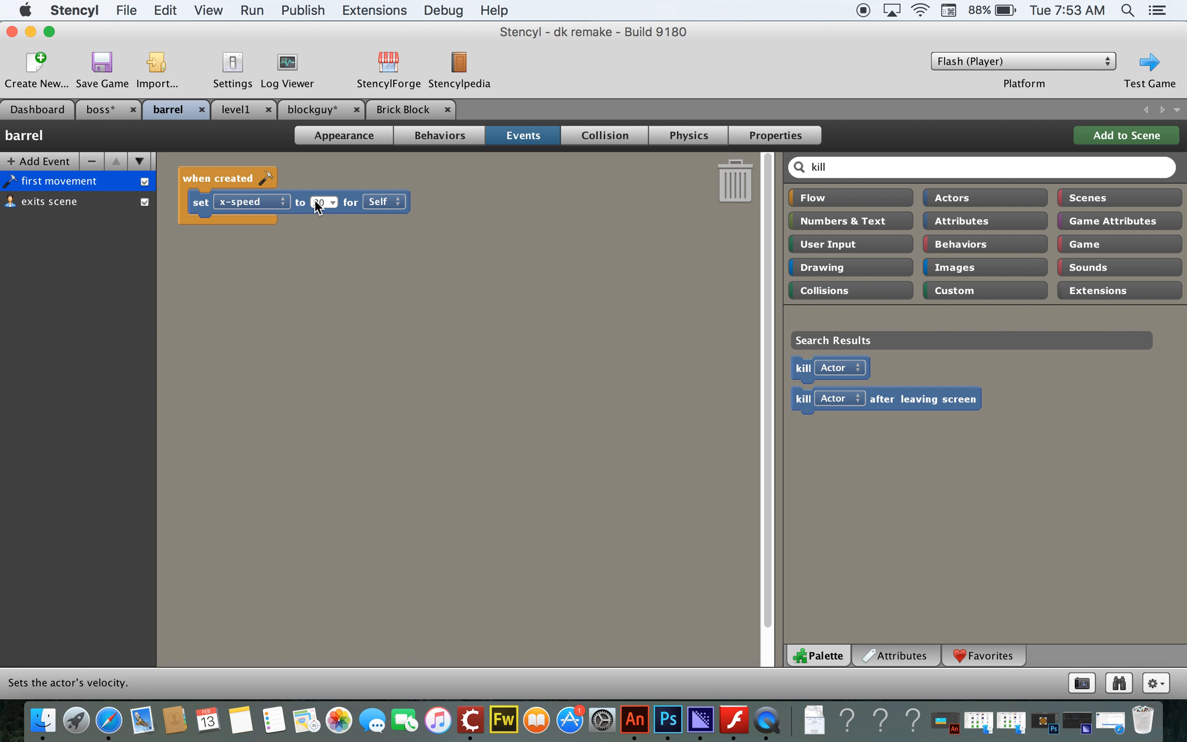
double_click(331, 200)
key(BackSpace)
text(30)
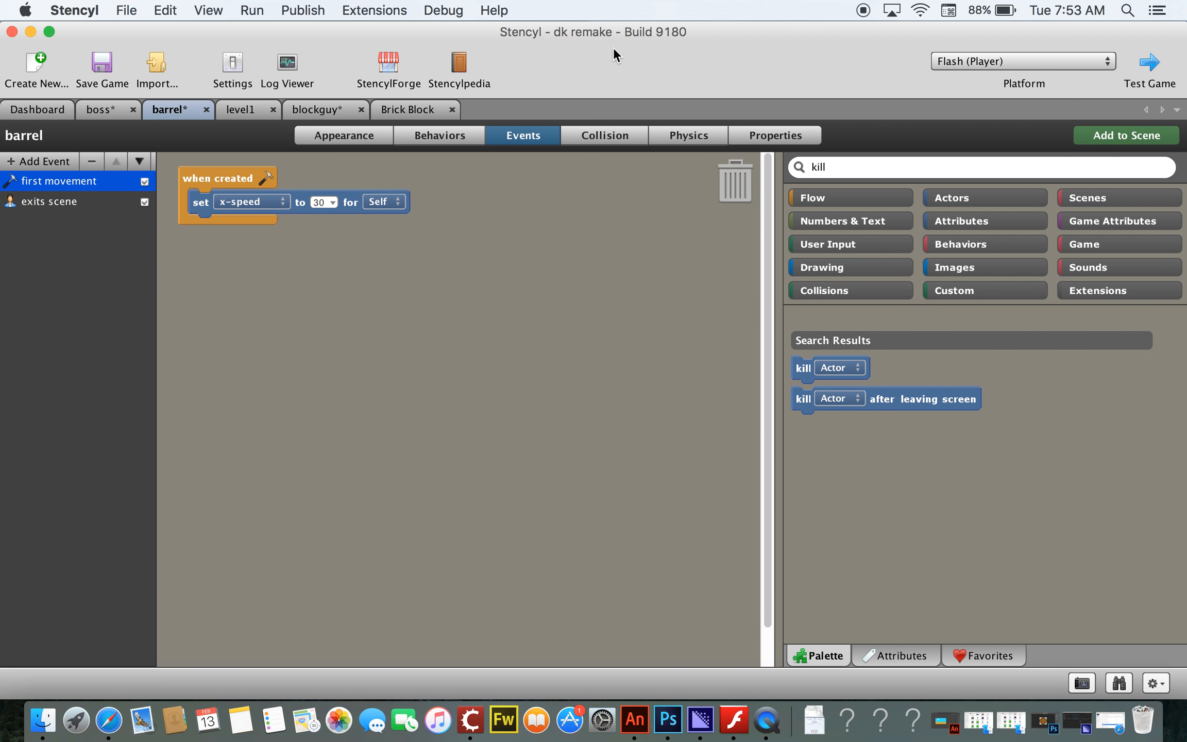
Step: Open the Stencyl Book Tileset from the dashboard for editing
click(44, 107)
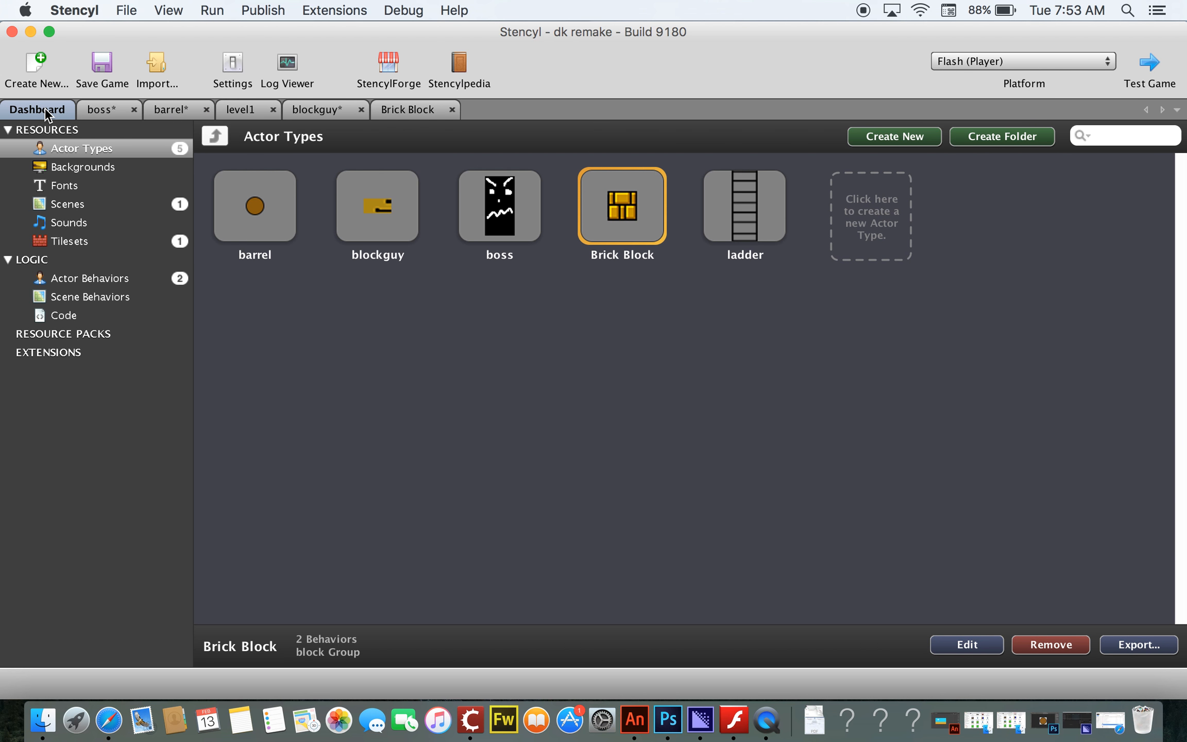
click(65, 238)
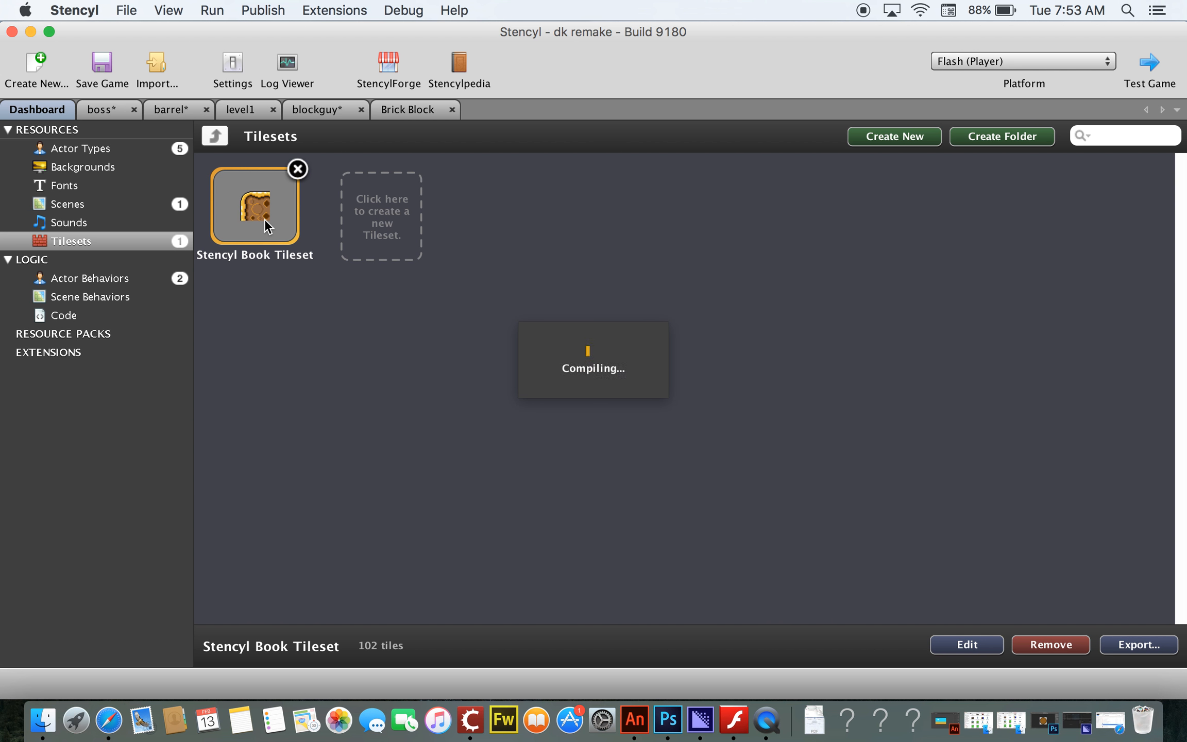
double_click(264, 219)
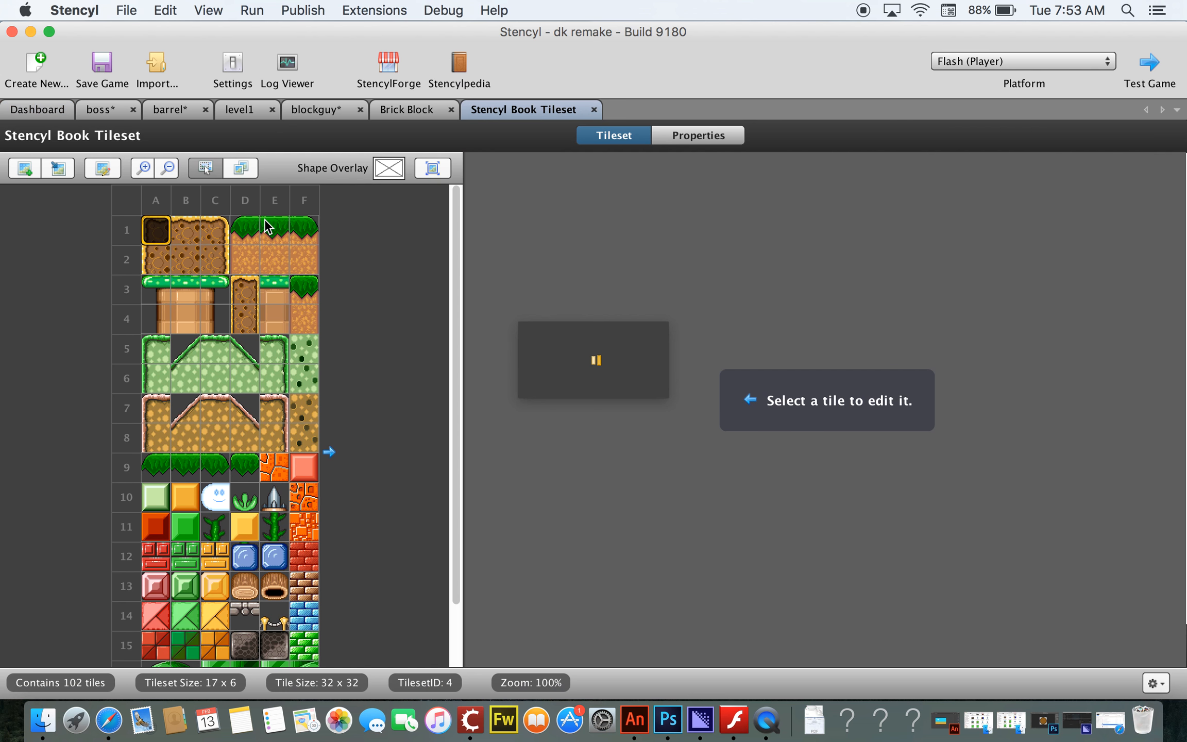
click(185, 261)
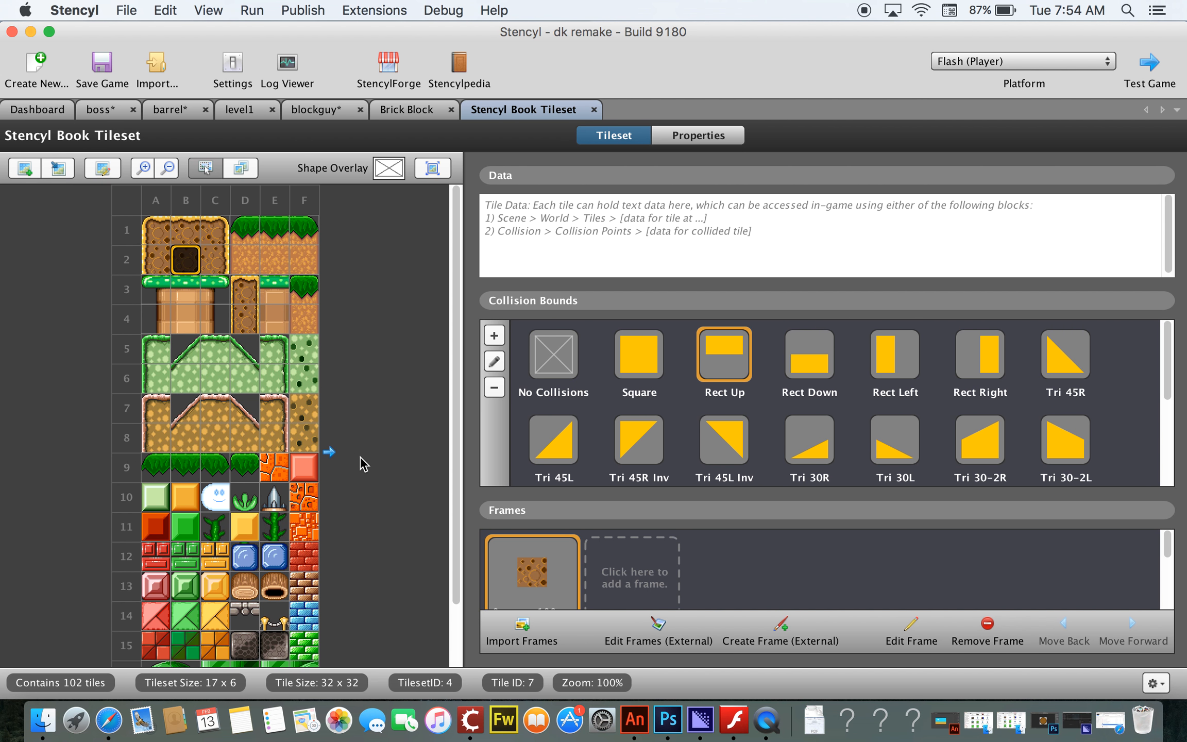
scroll(332, 456, down, 3)
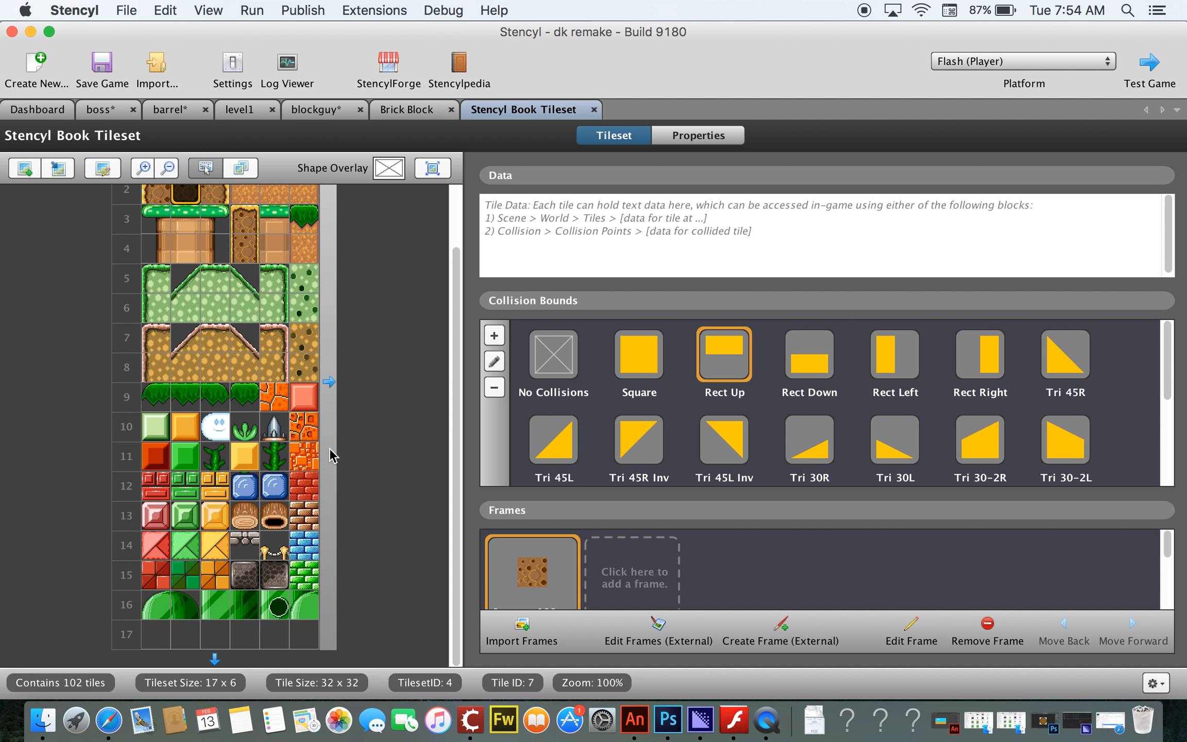
scroll(332, 456, up, 3)
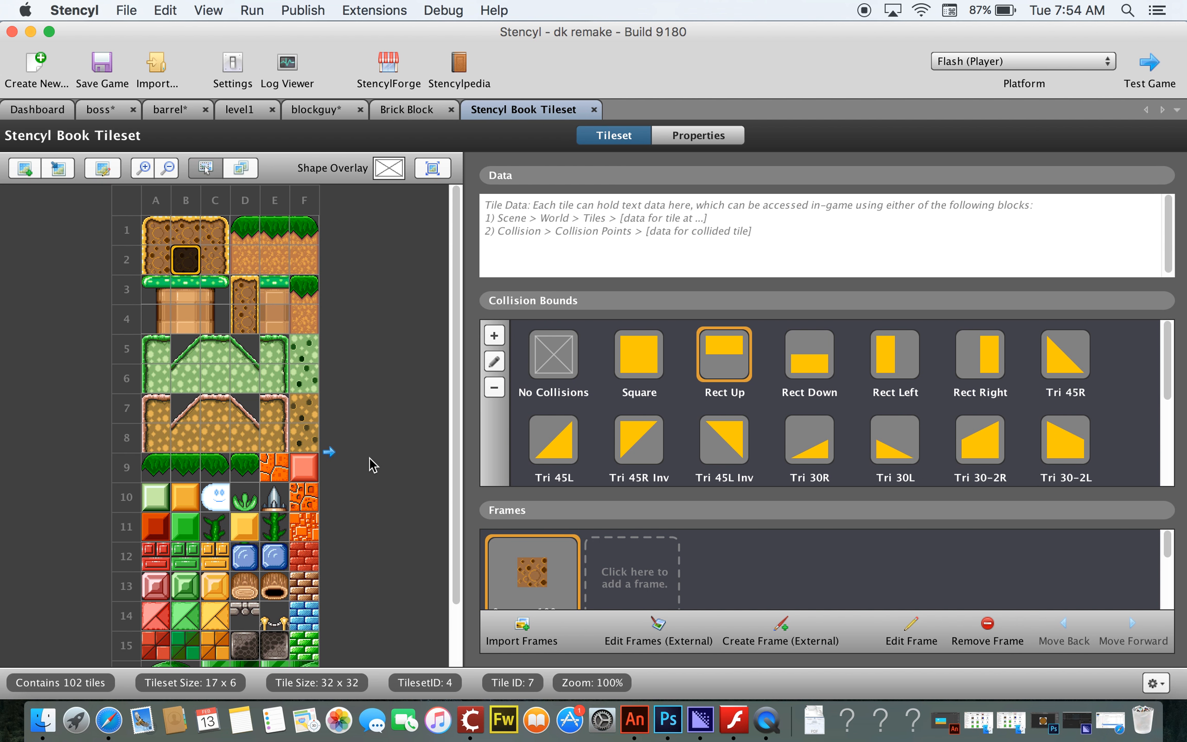
Step: Give the red square tile Tri 45R collision bounds and the green square tile beside it Tri 45L bounds
click(305, 467)
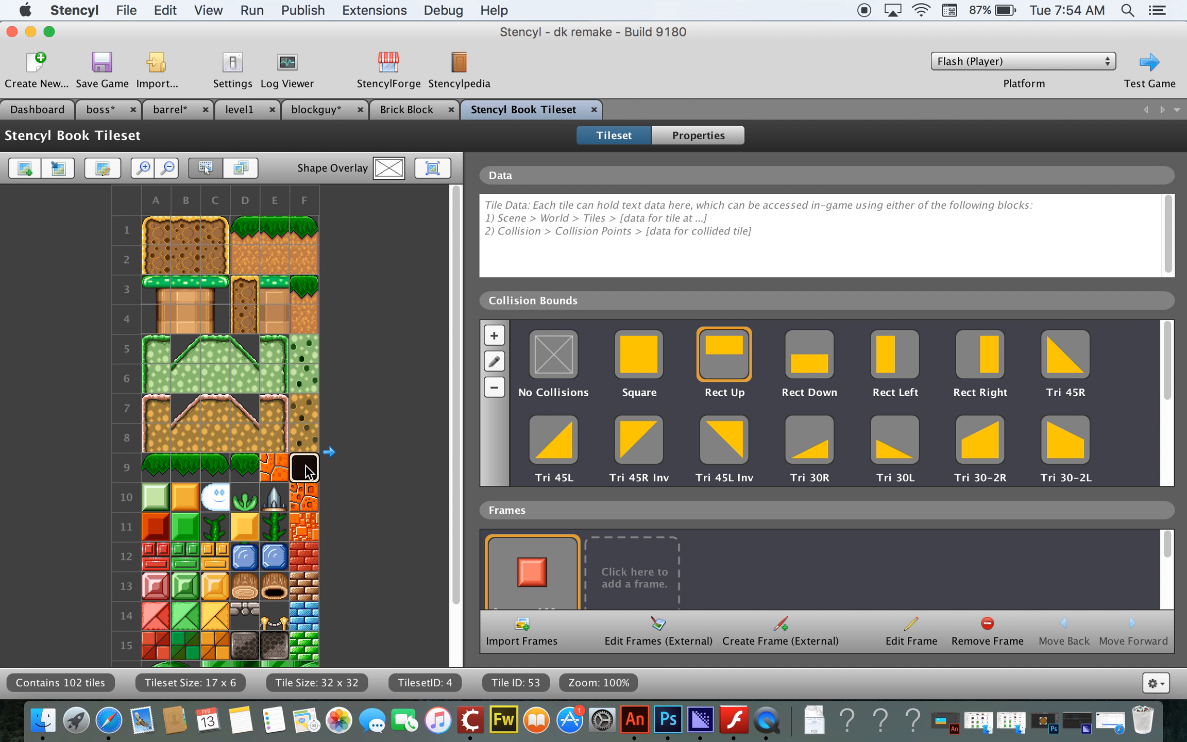
click(154, 536)
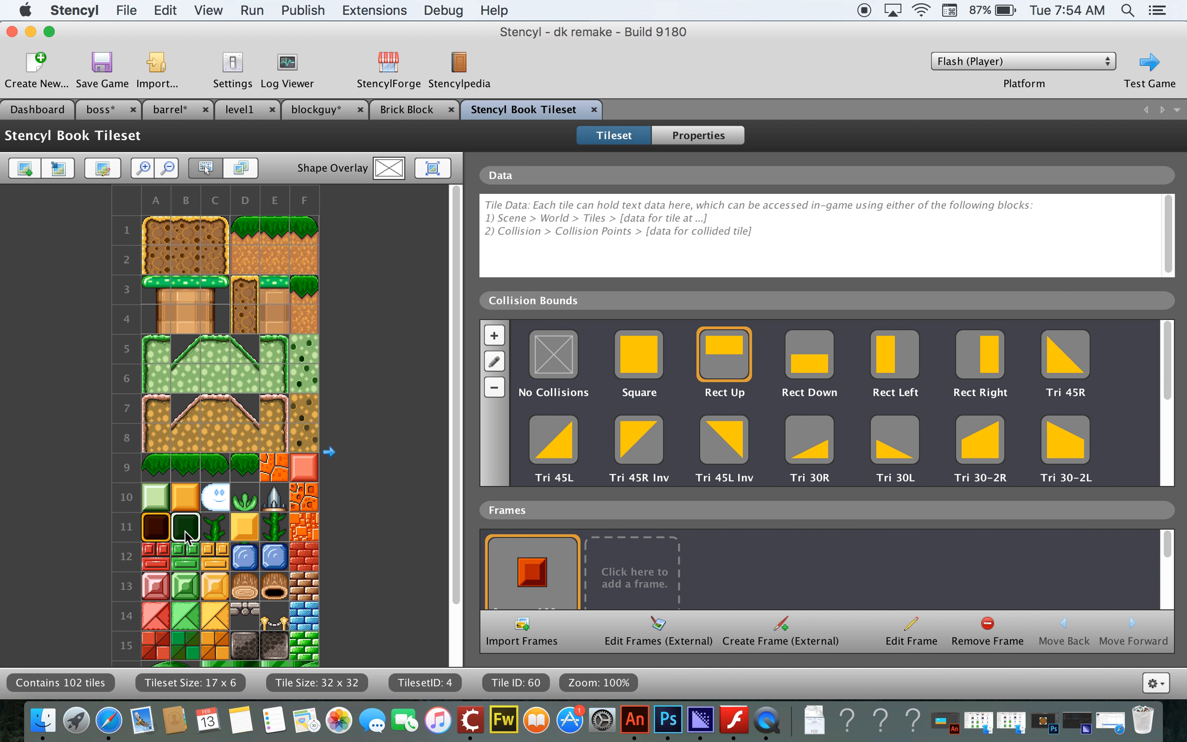
click(186, 538)
click(155, 532)
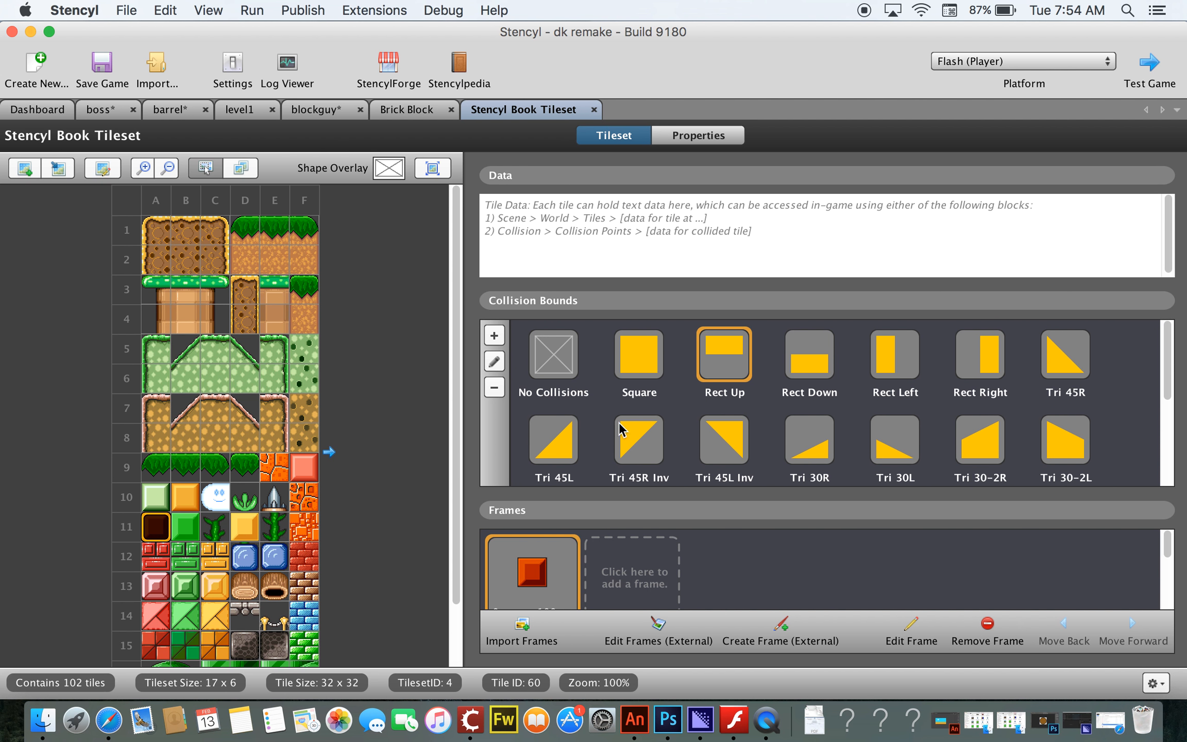
scroll(714, 412, down, 2)
click(1070, 337)
scroll(1002, 445, up, 2)
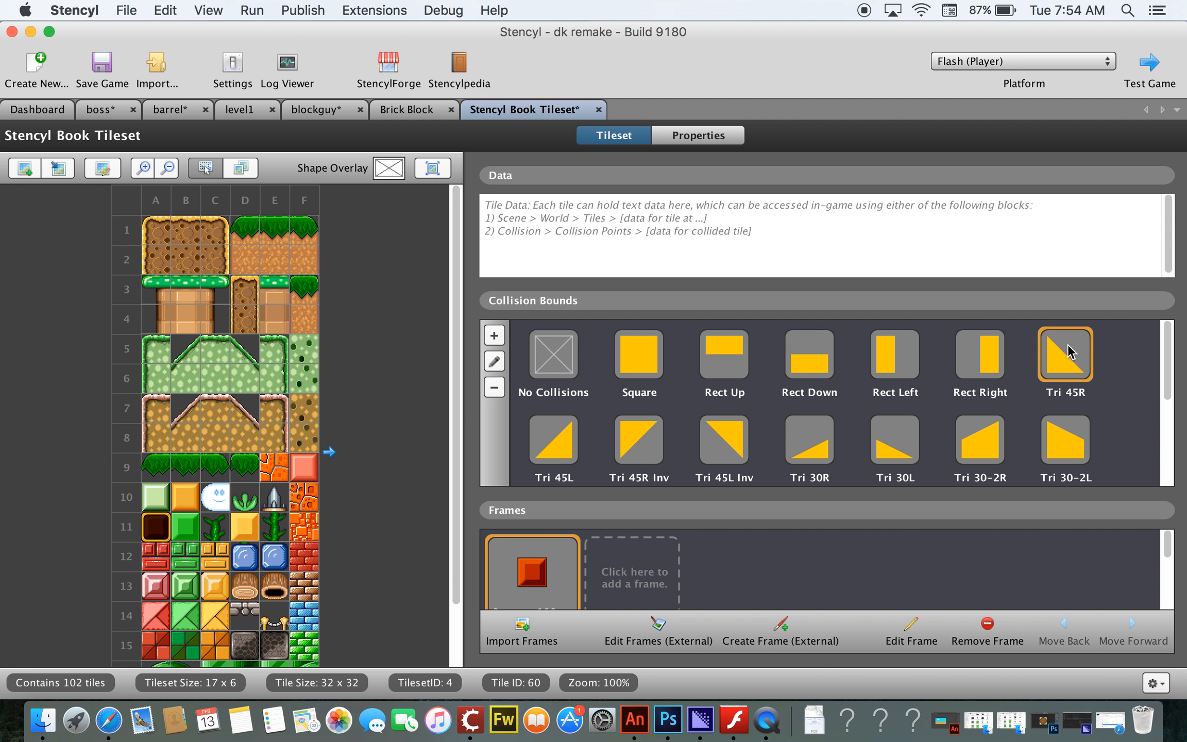
click(186, 526)
click(544, 438)
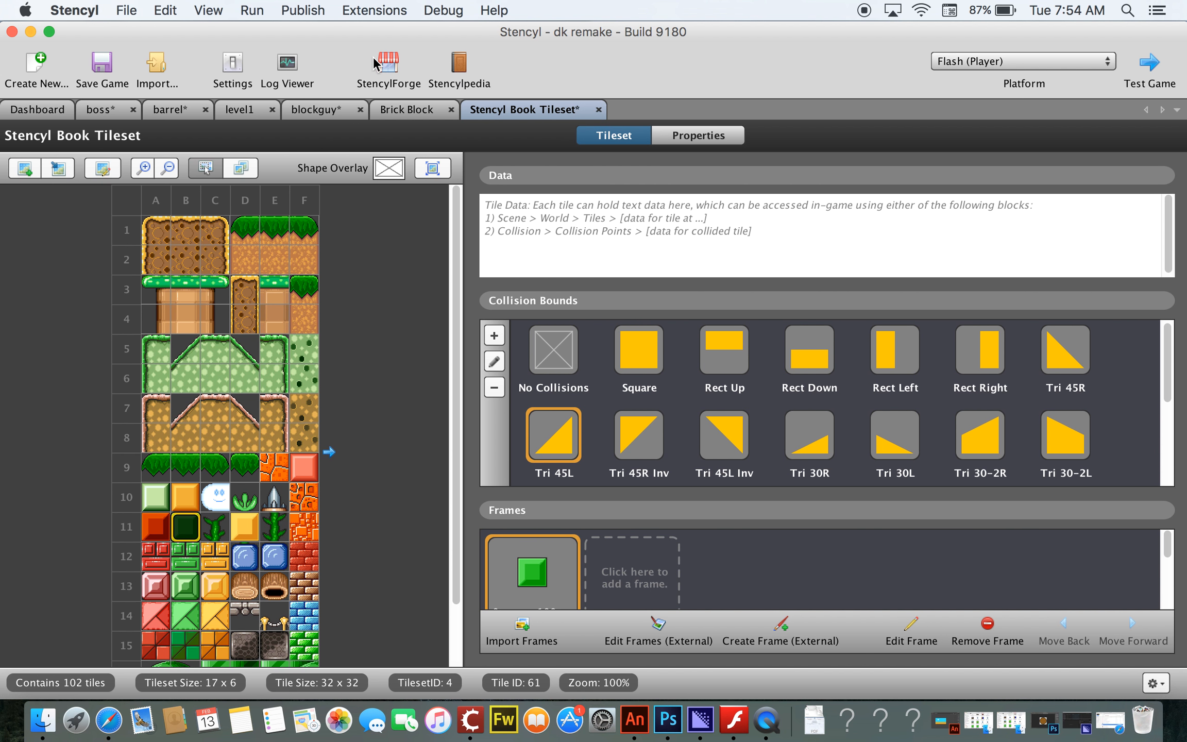
Step: In level1, paint the green slope tile at the lower platform's right end and the red tile in the bottom-left corner
click(249, 114)
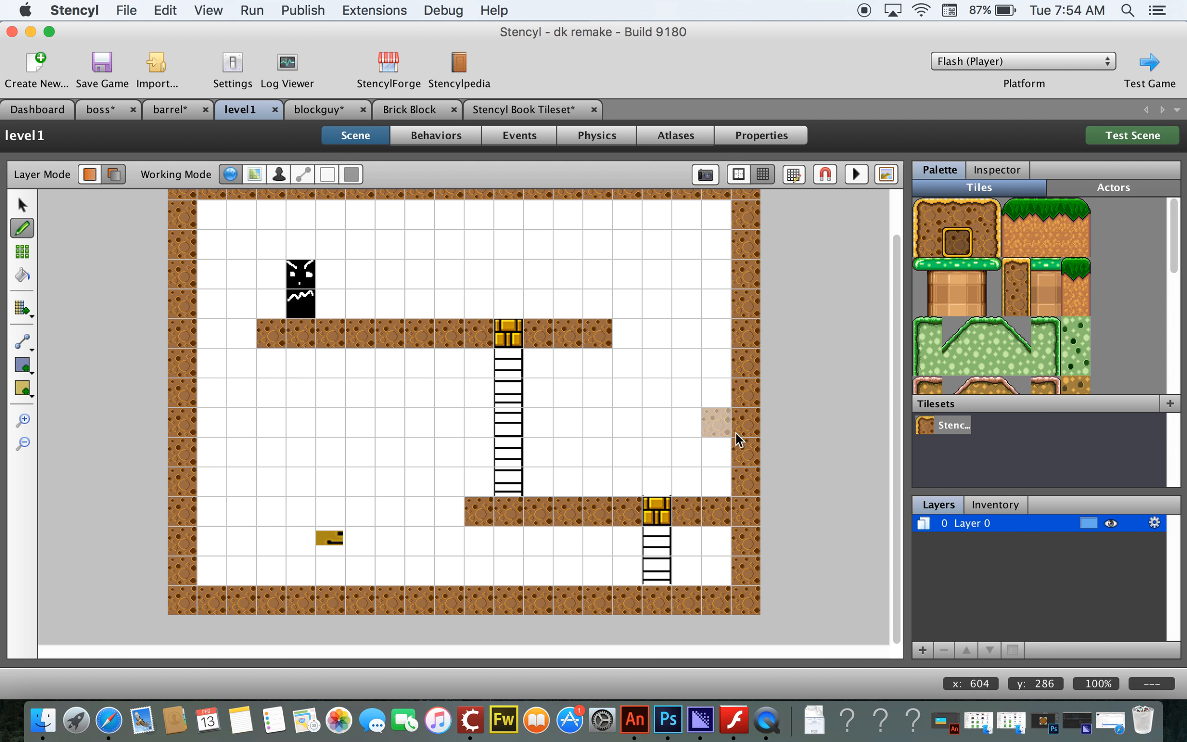
scroll(986, 308, down, 5)
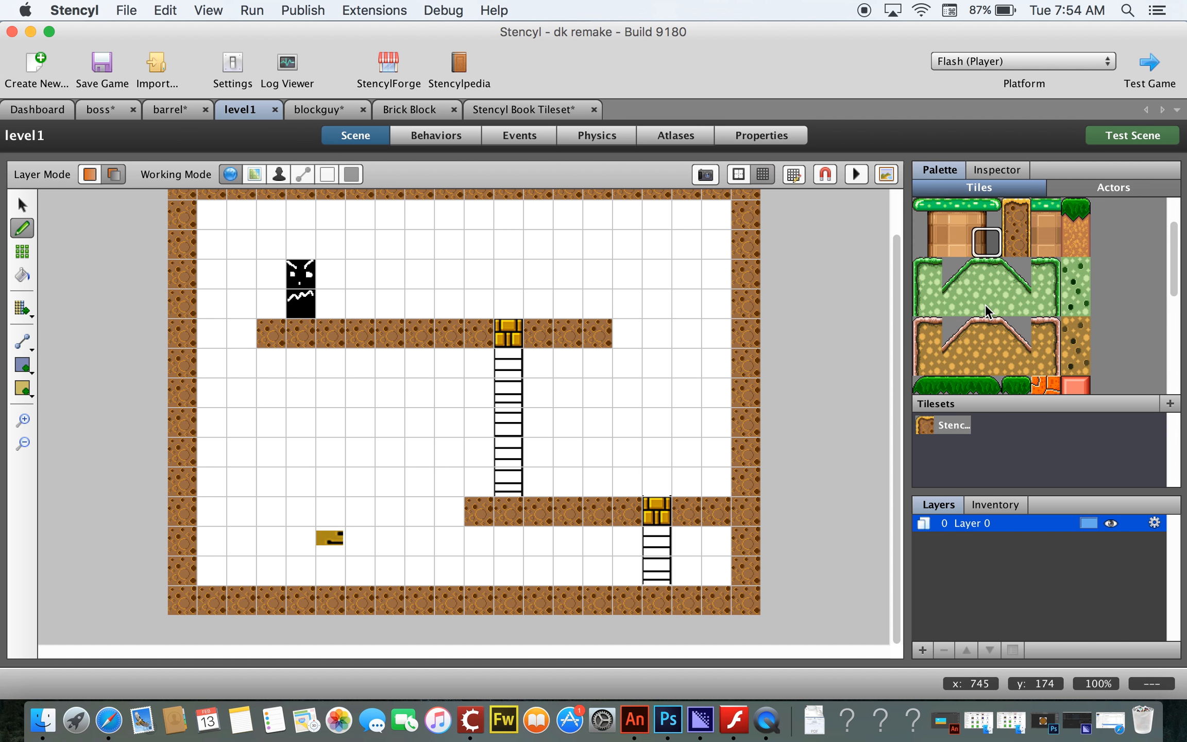
click(931, 325)
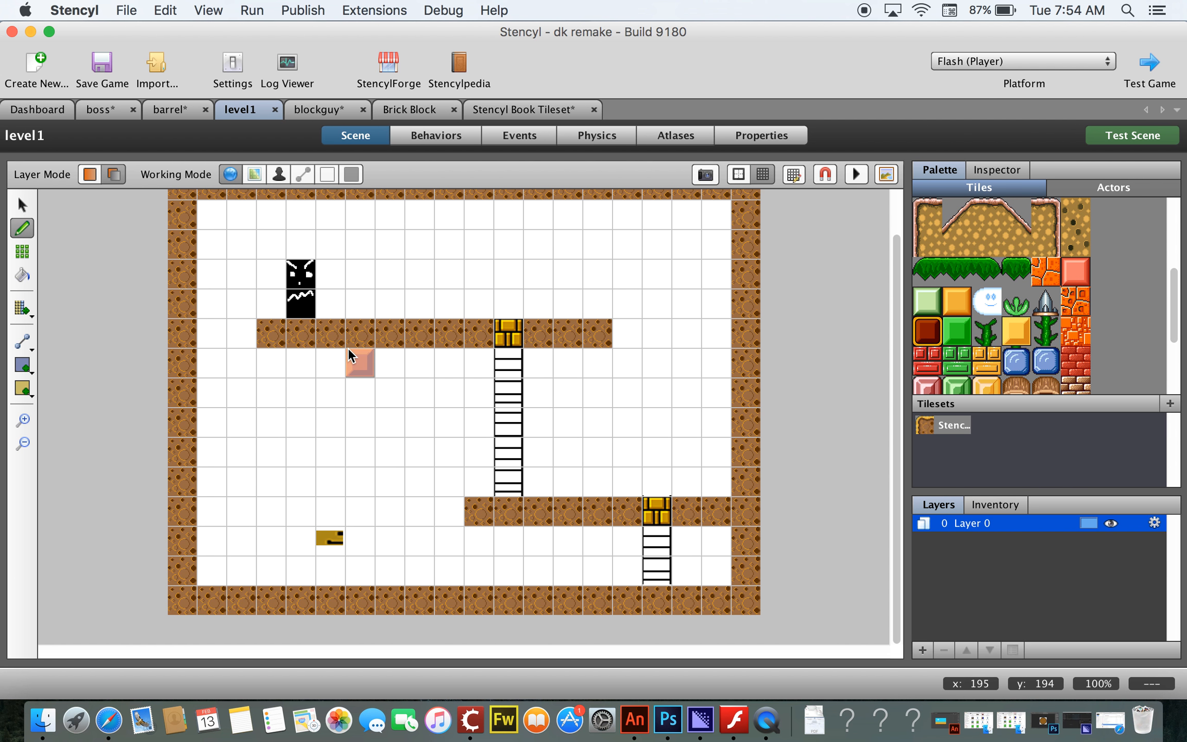
click(955, 338)
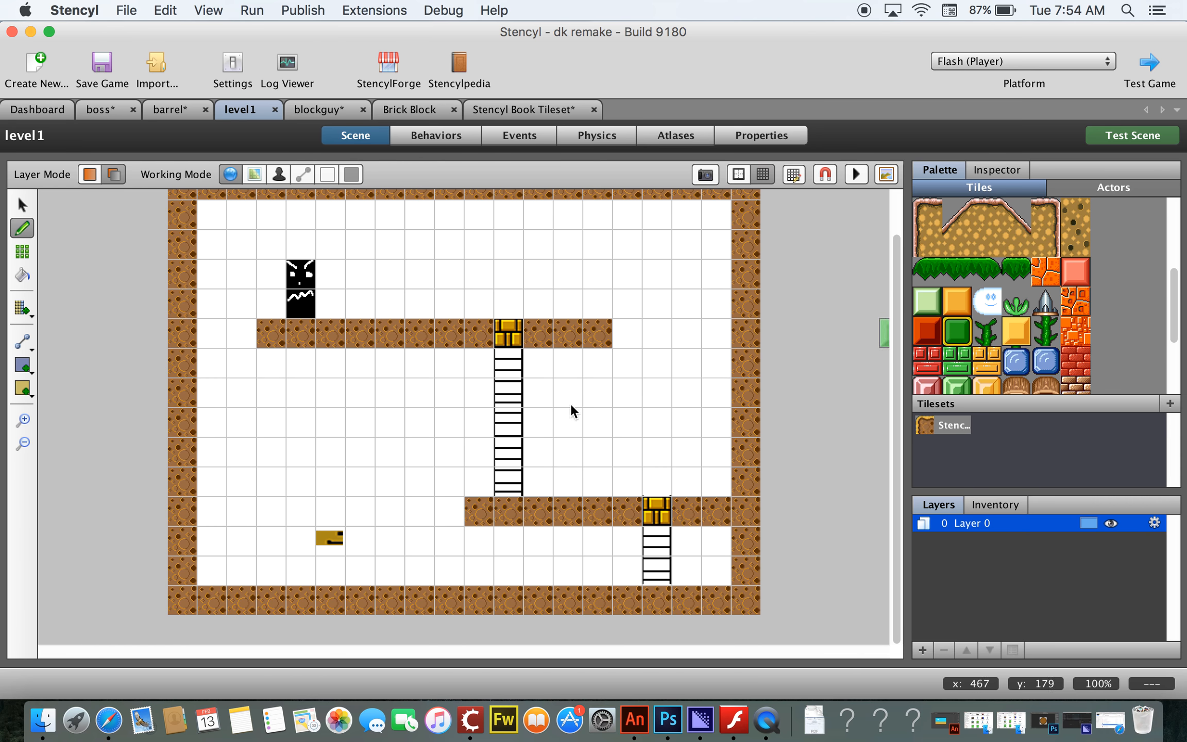
click(721, 481)
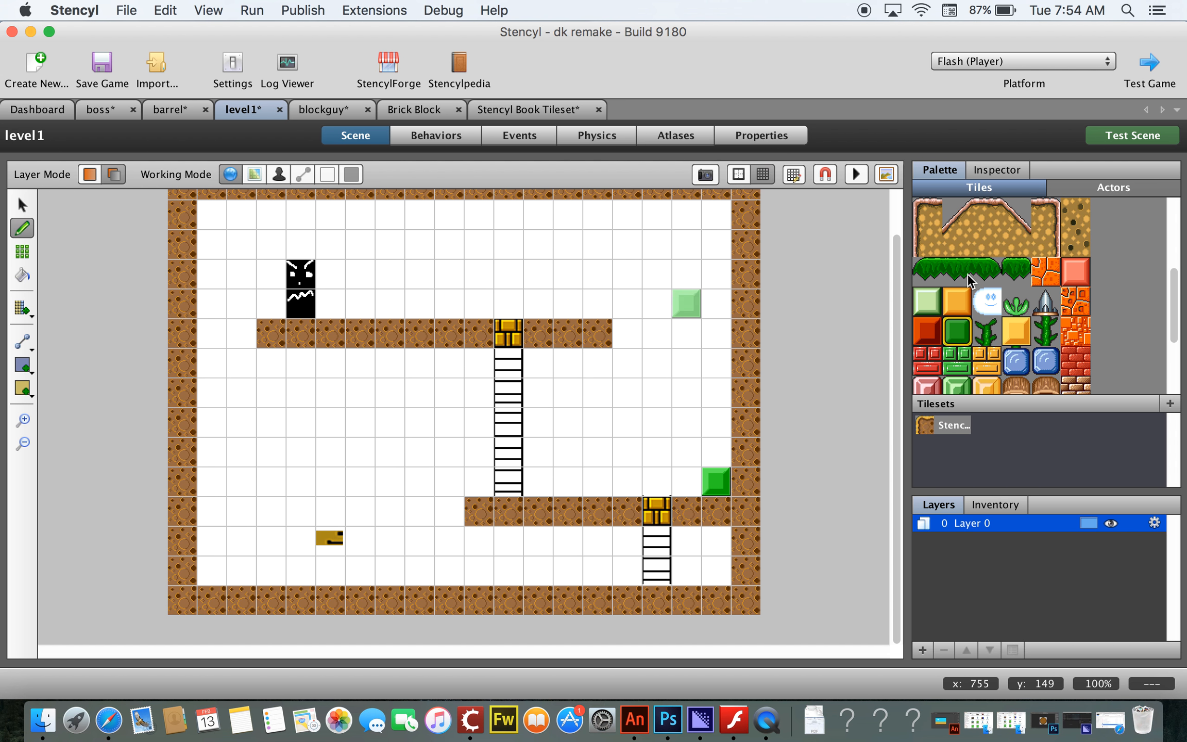
click(930, 334)
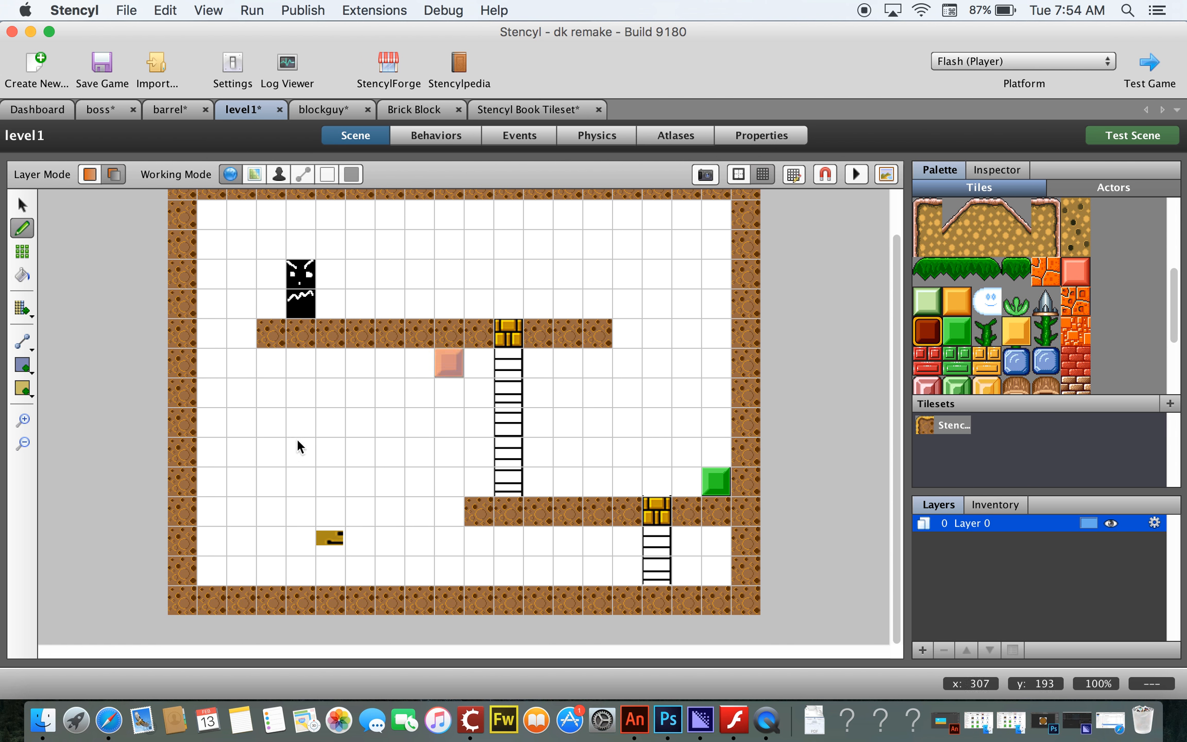
click(214, 575)
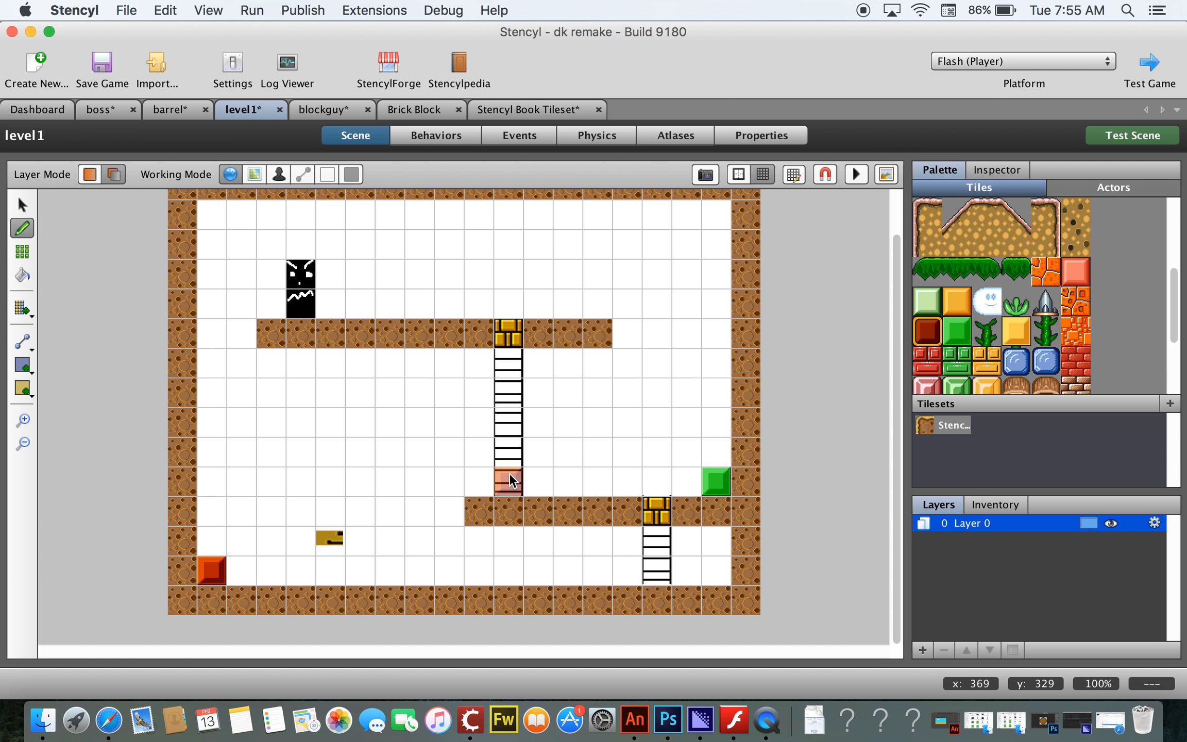
Step: Run Test Scene to try the level
click(1148, 144)
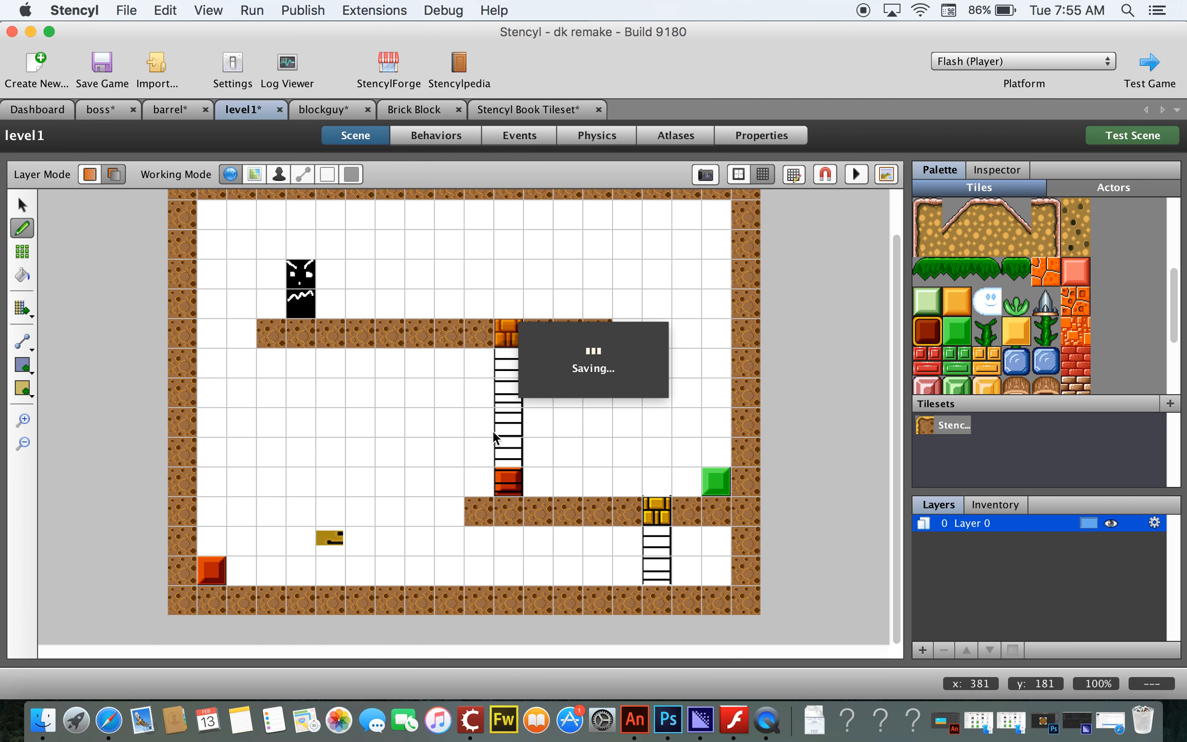
click(513, 479)
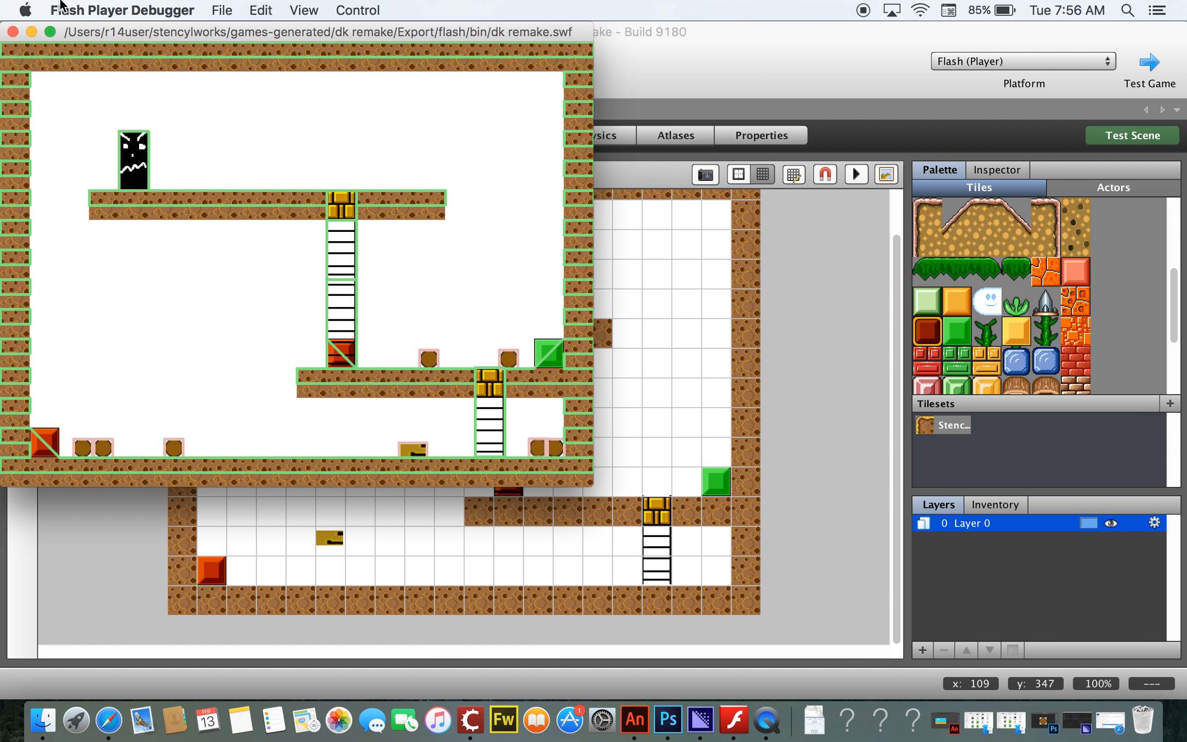
Step: Close the test window and delete the red slope tile in the level's bottom-left corner
click(13, 32)
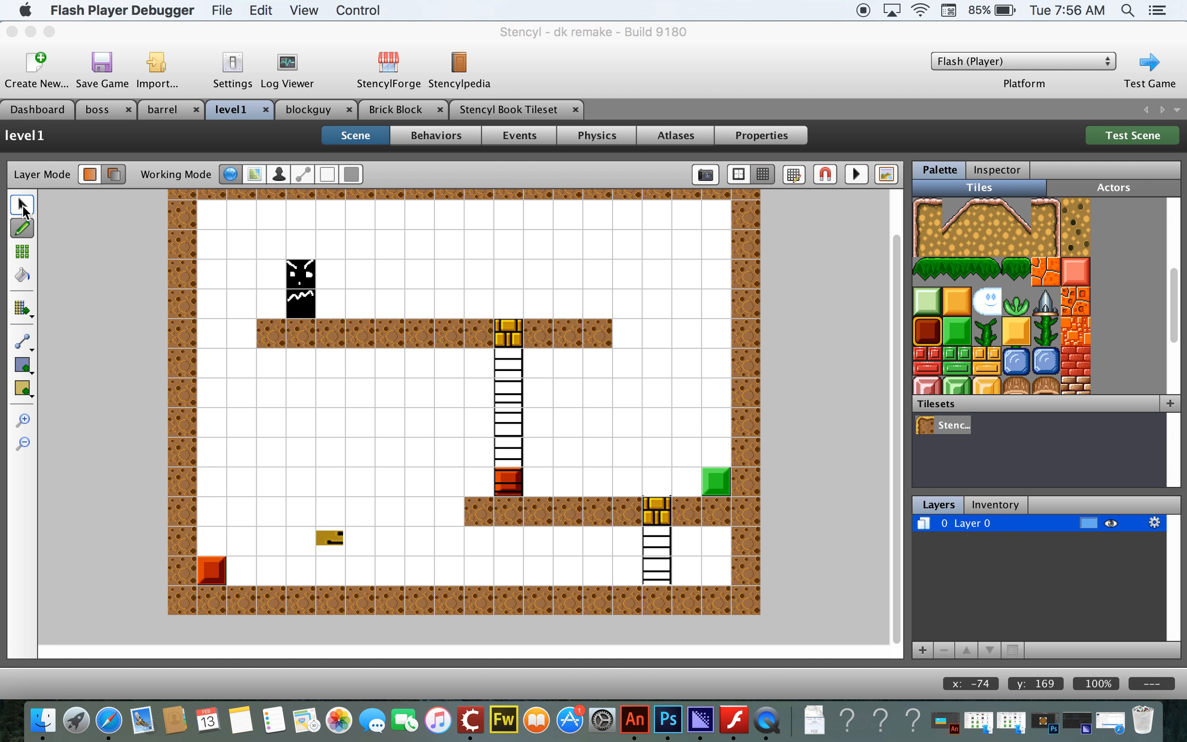
click(22, 205)
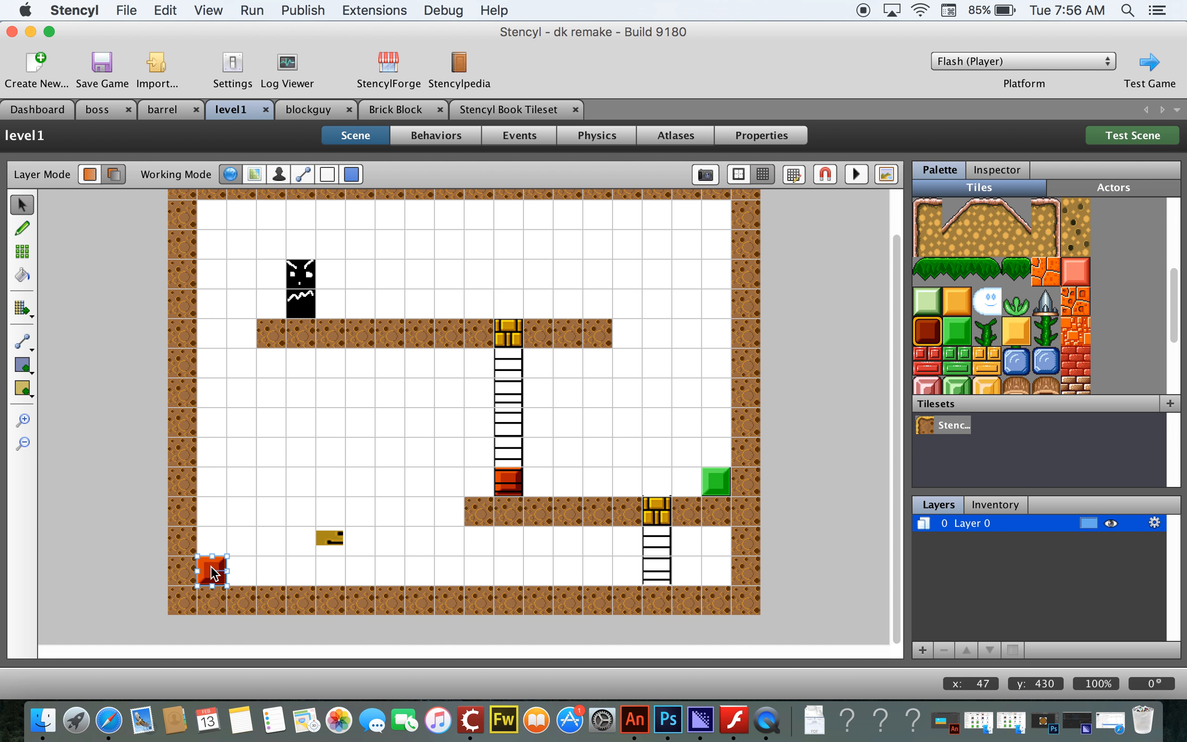
key(Delete)
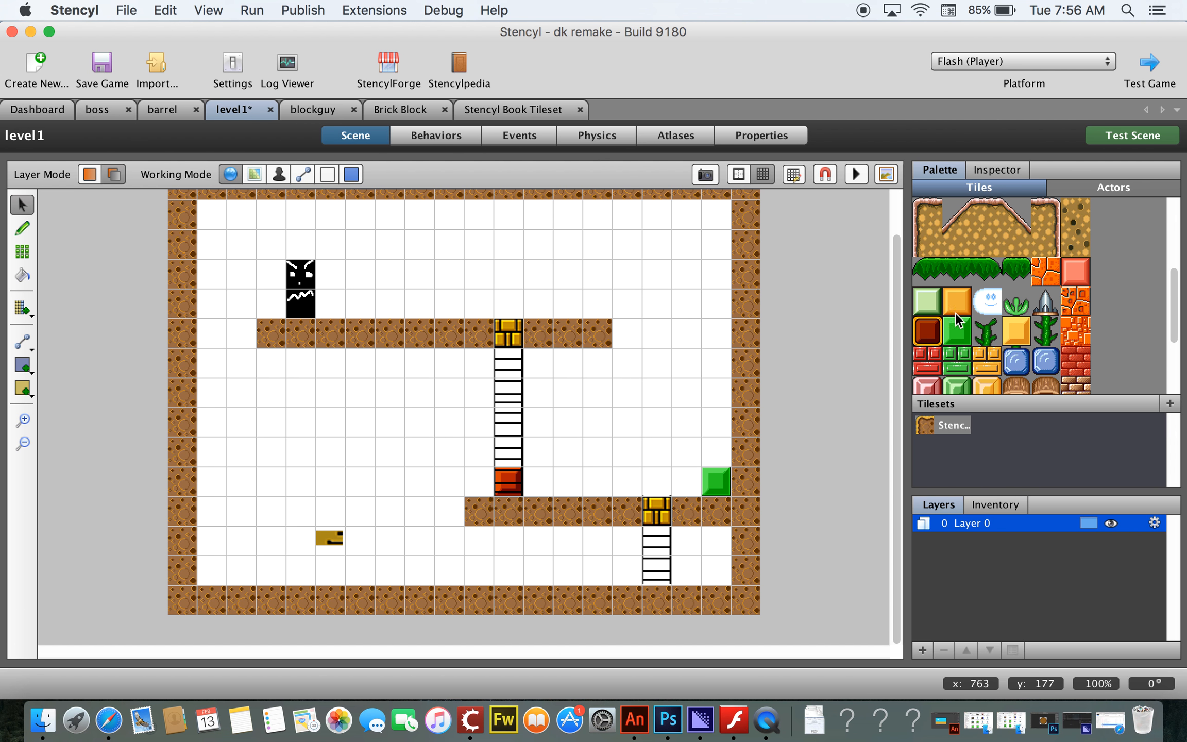
Step: Paint brick tiles at both ends of the ground floor, in the bottom-left and bottom-right corners
scroll(1074, 318, down, 4)
scroll(1075, 319, up, 4)
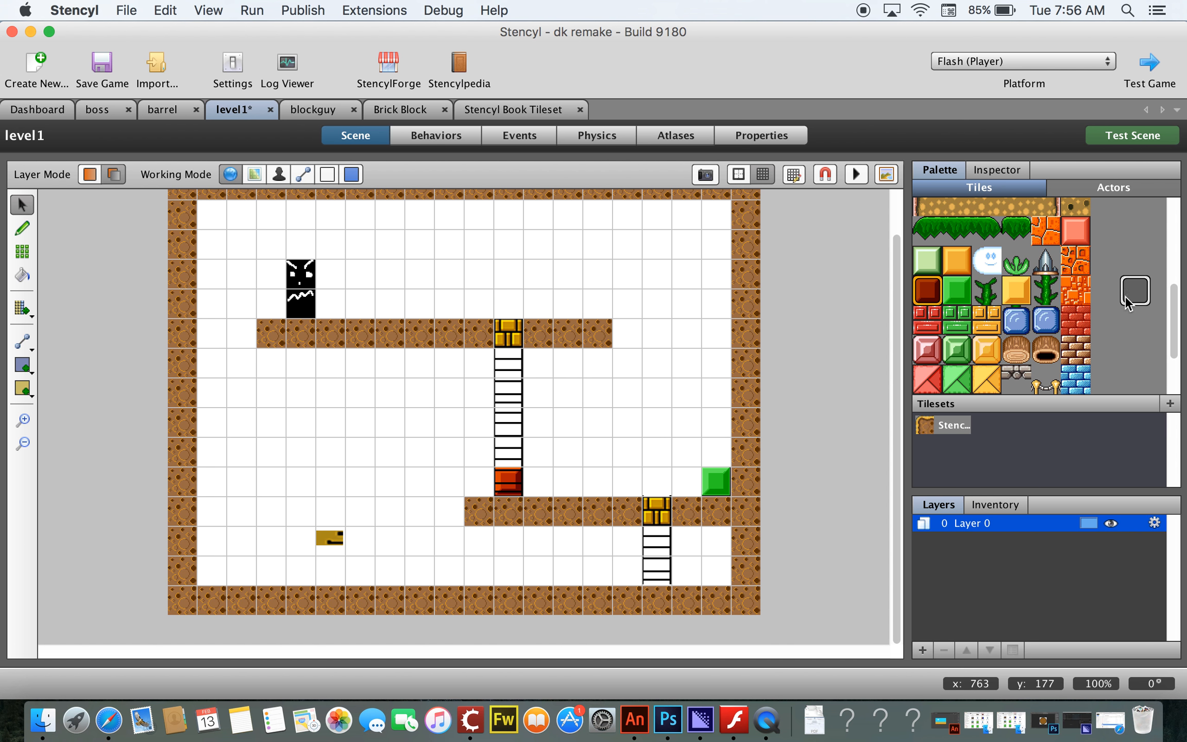
click(1074, 331)
click(745, 541)
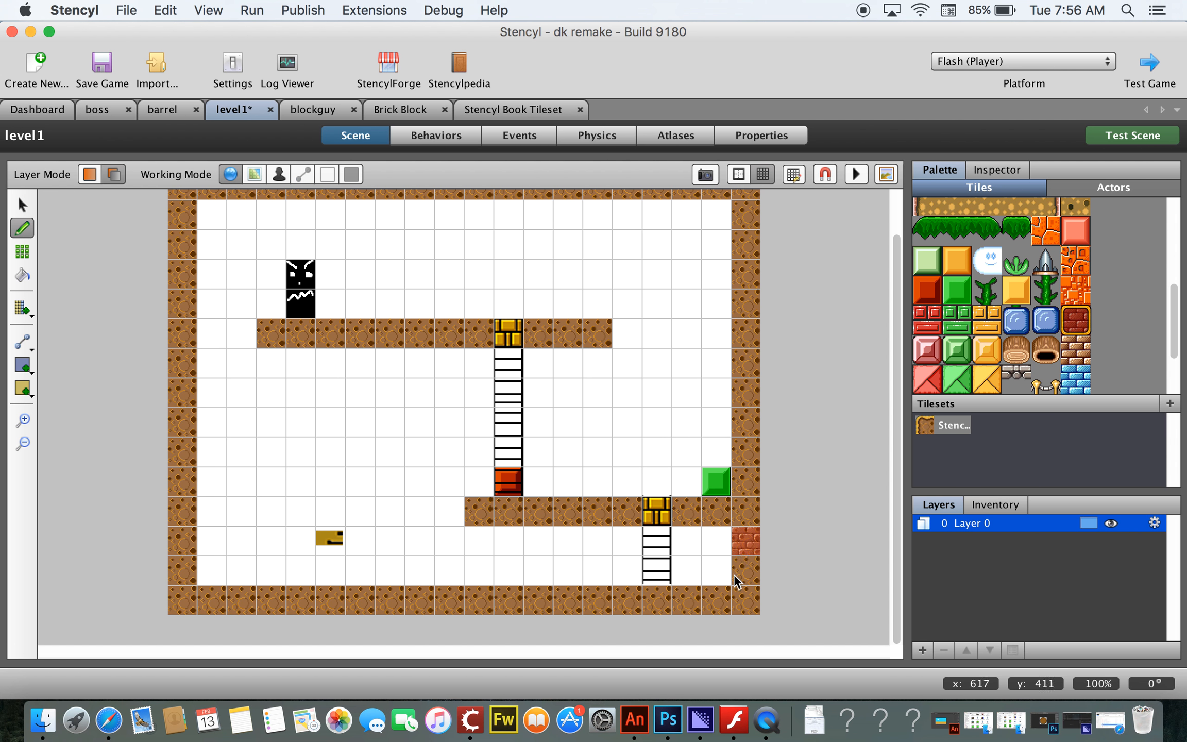
click(734, 583)
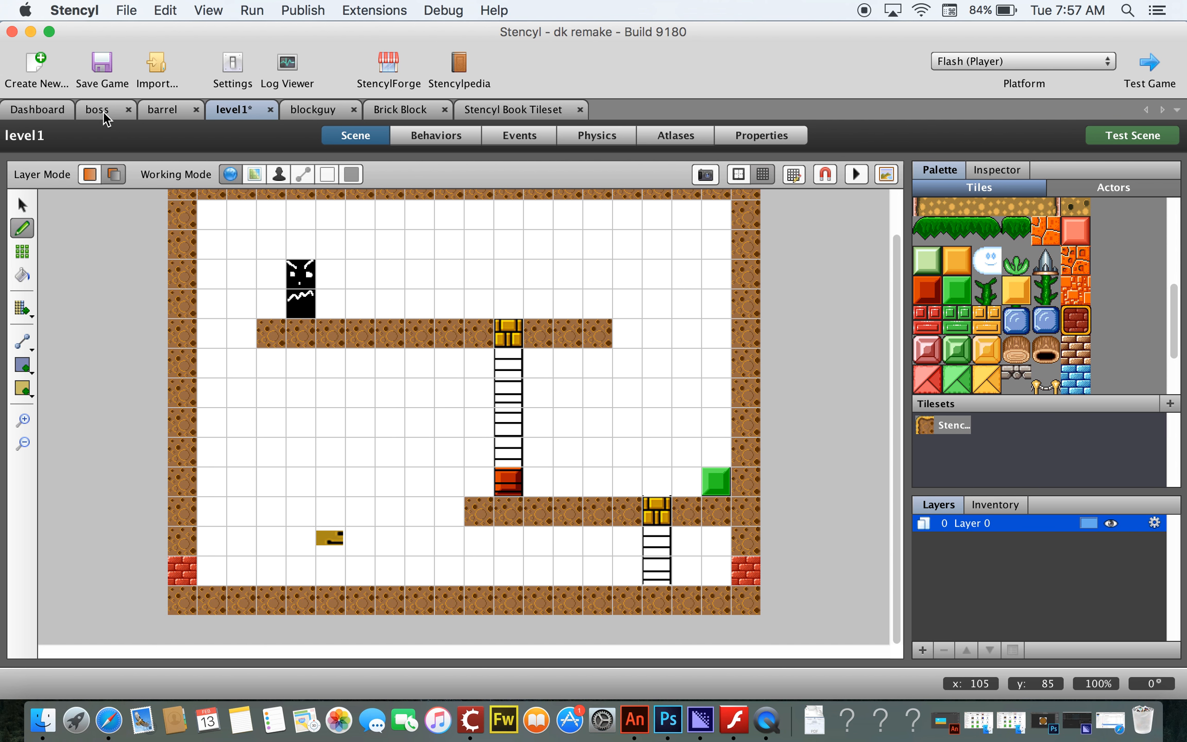
Step: In the Stencyl Book Tileset, set the brick tile's collision bounds to No Collisions
click(536, 110)
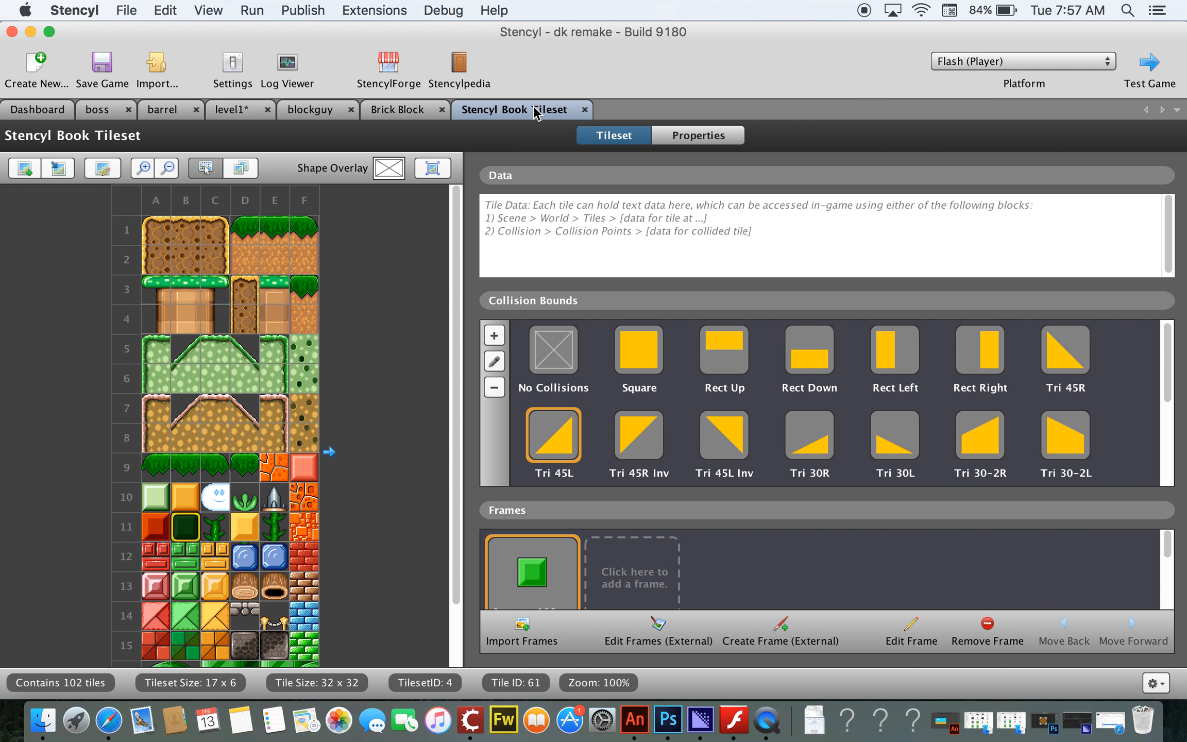
click(301, 557)
click(576, 366)
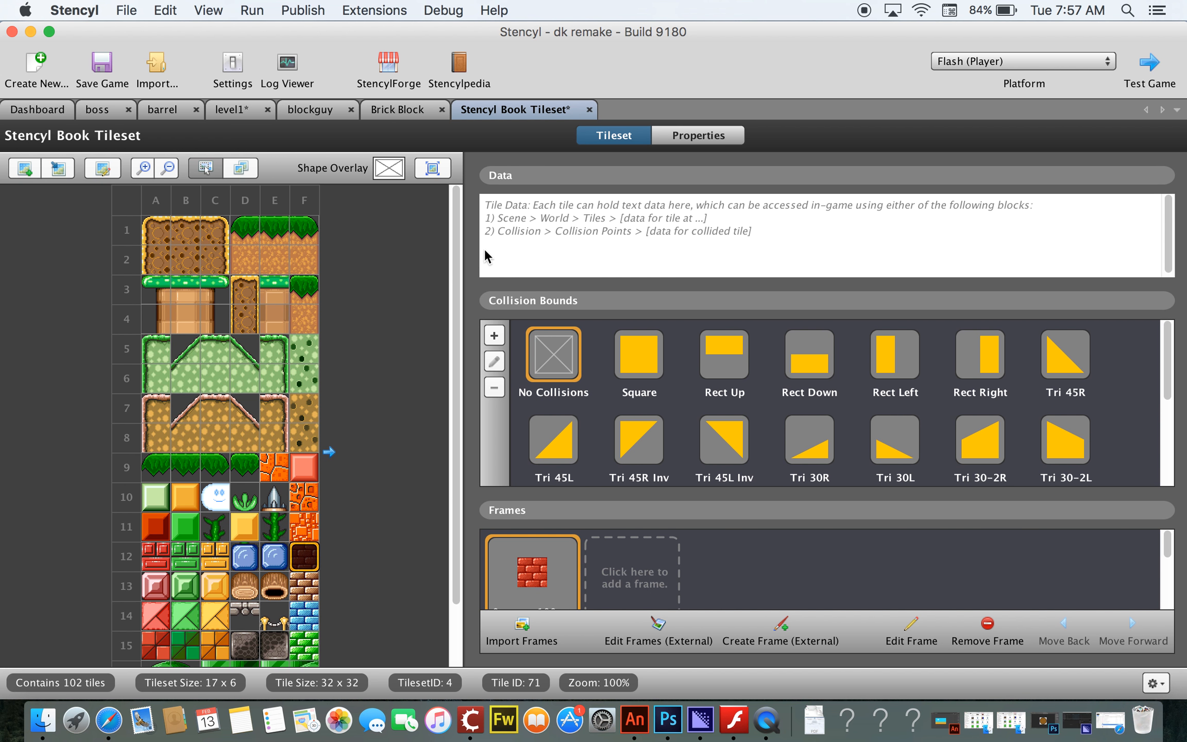
Step: In the barrel actor's events, add an After N seconds event that kills the barrel after 10 seconds
click(164, 110)
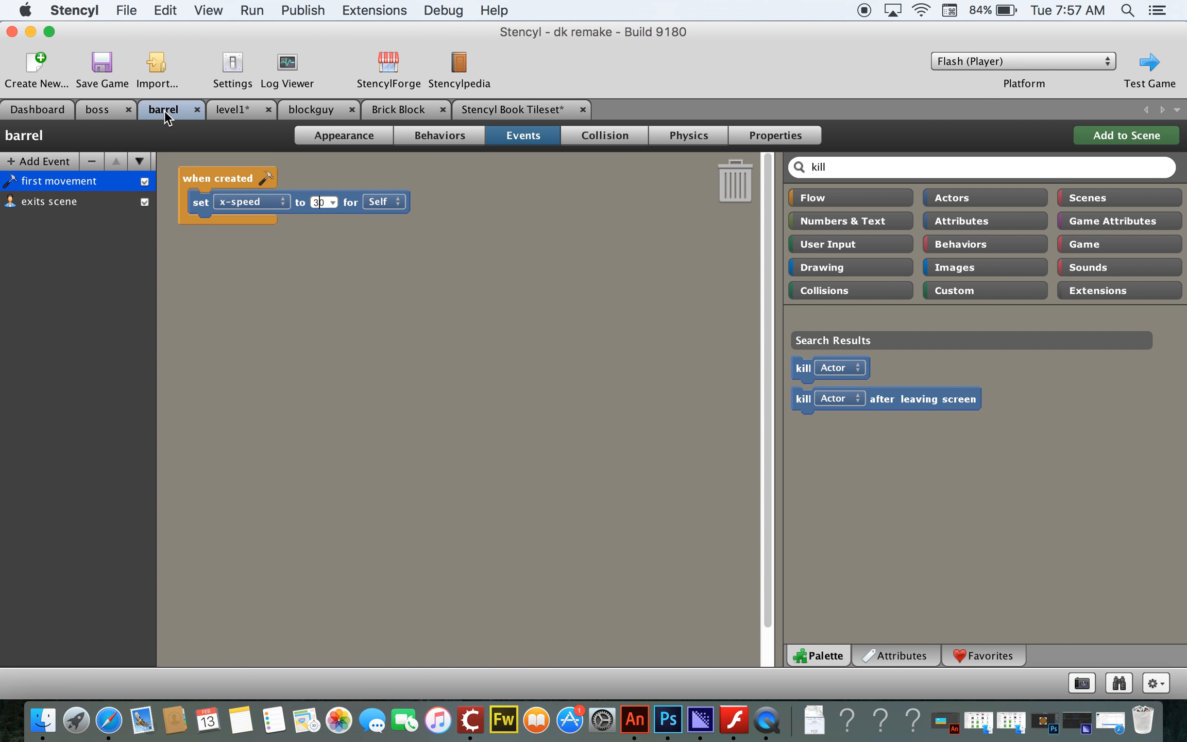
click(44, 202)
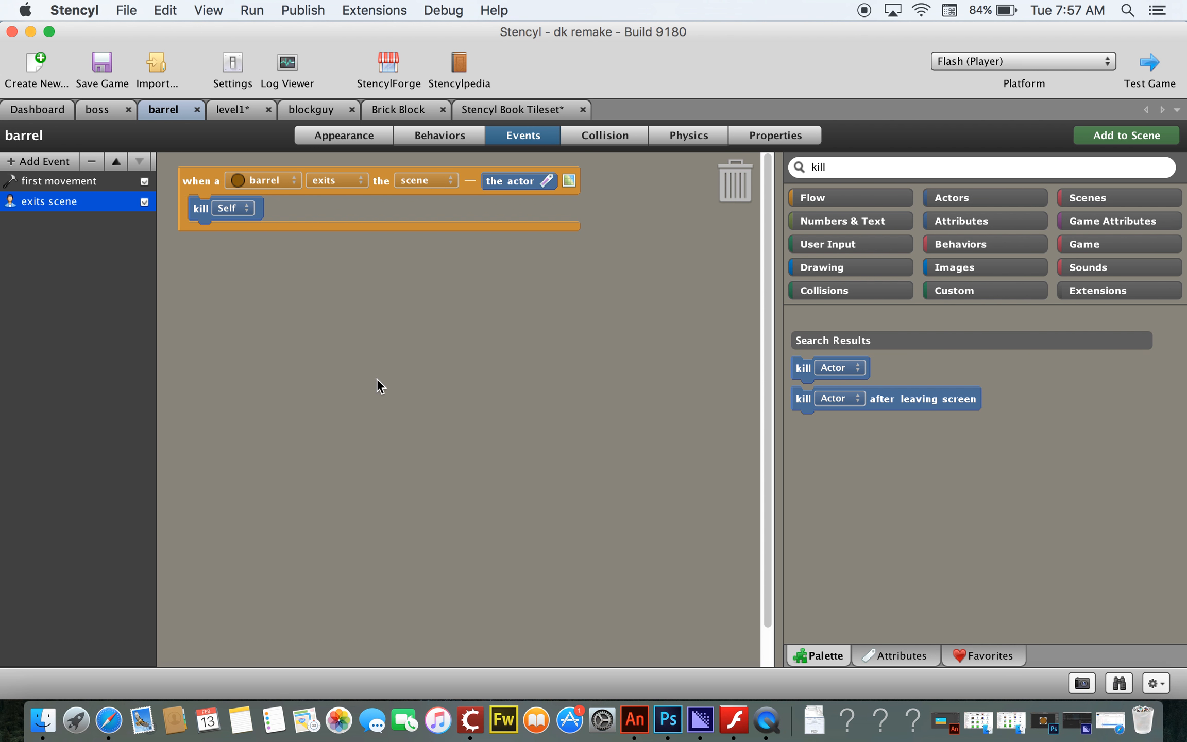
click(44, 161)
mouse_move(56, 204)
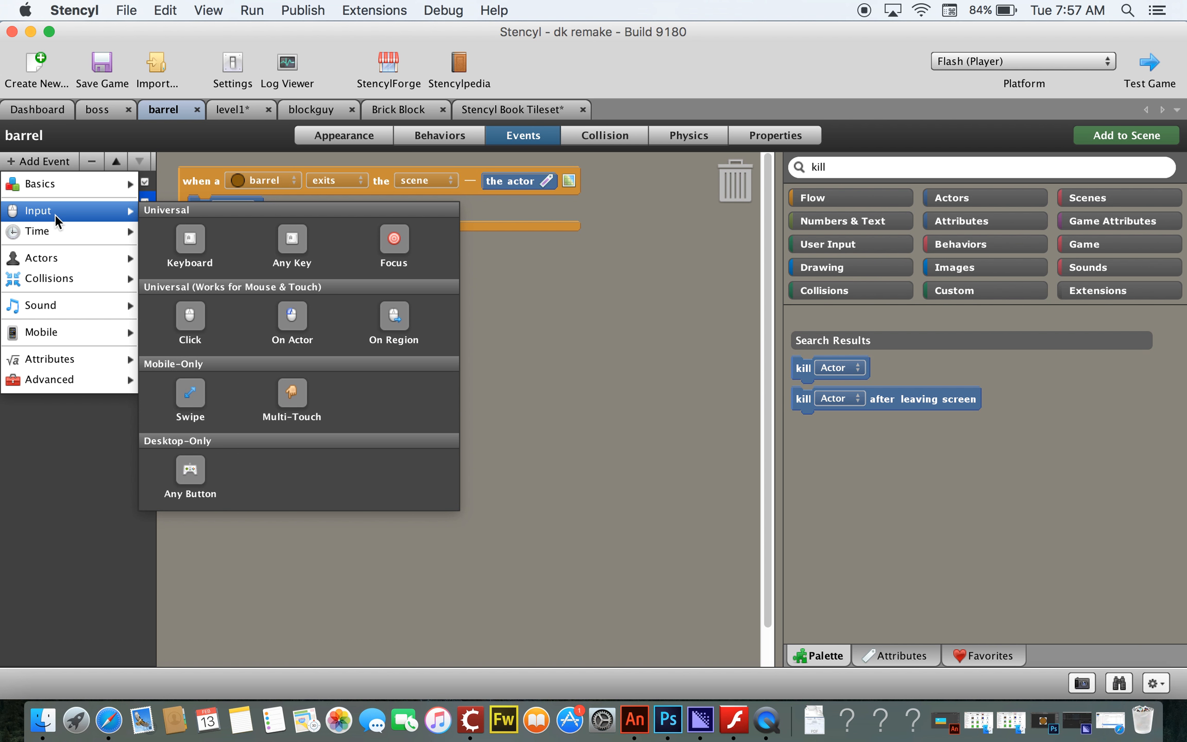
mouse_move(56, 234)
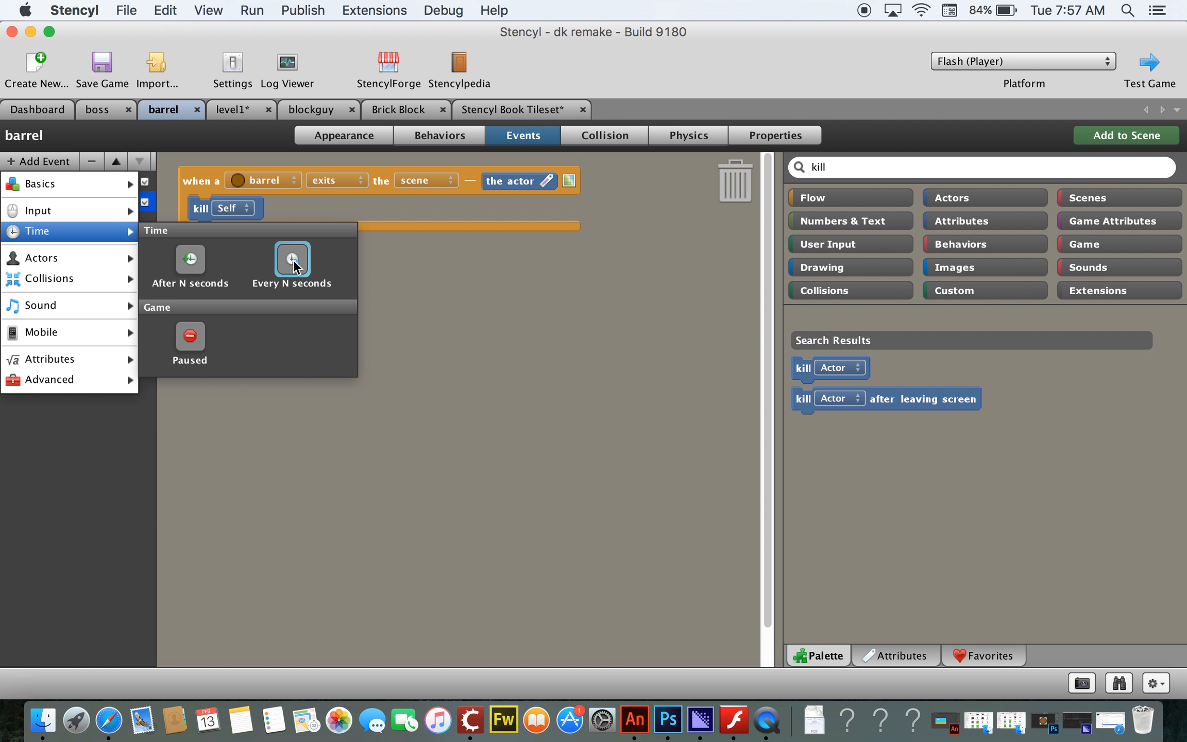
click(192, 261)
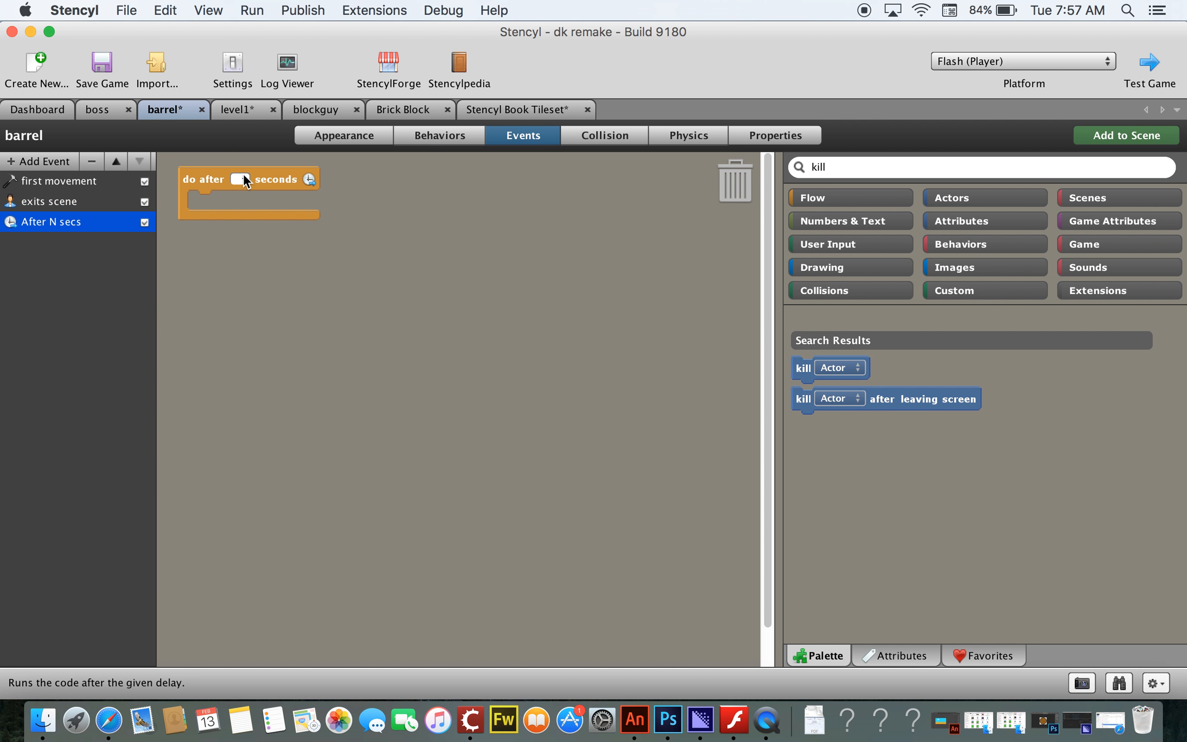
text(10)
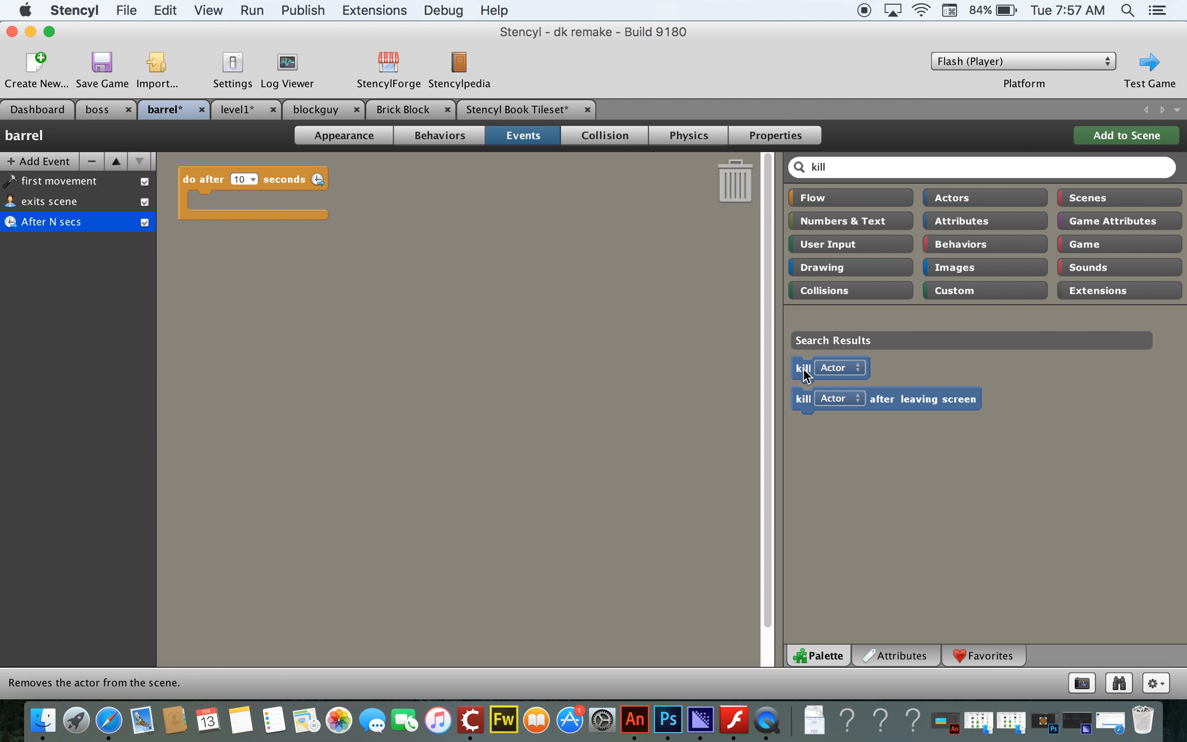
drag(805, 375, 199, 204)
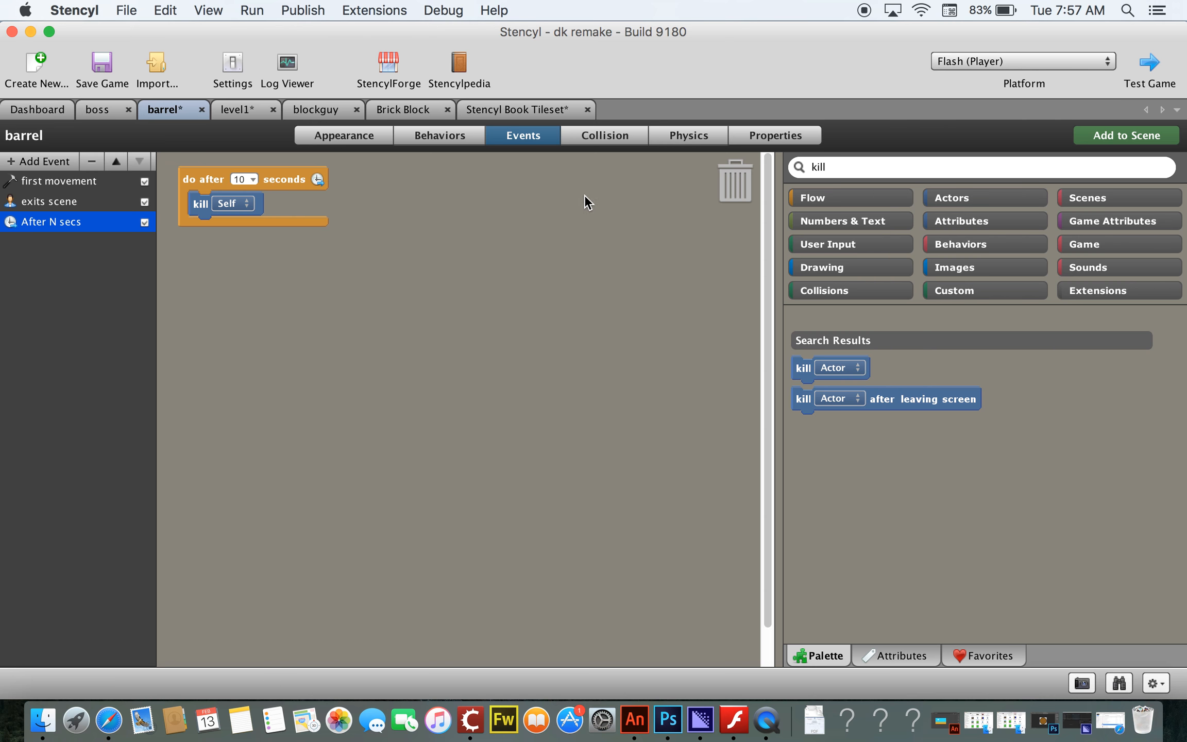
Step: Run Test Game and play the level, moving the player left and right, jumping and climbing the ladder
click(1154, 66)
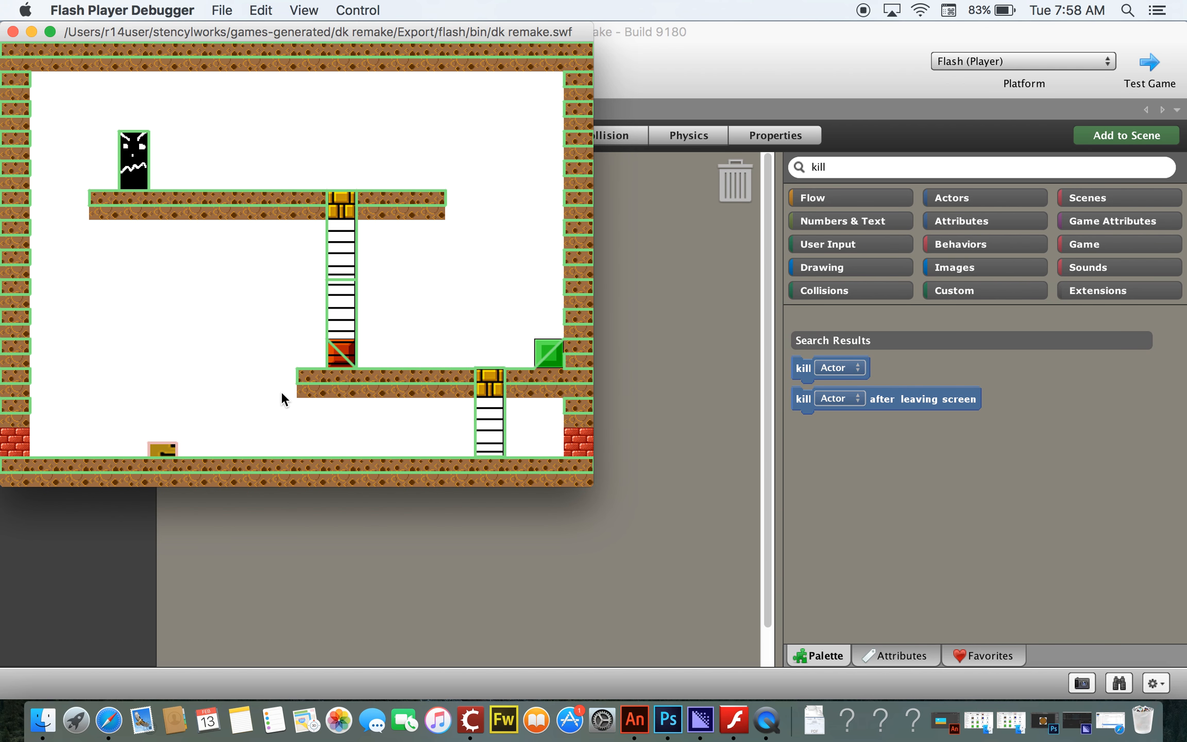
key(Left)
key(Right)
key(Left)
key(space)
key(Left)
key(Right)
key(Left)
key(Right)
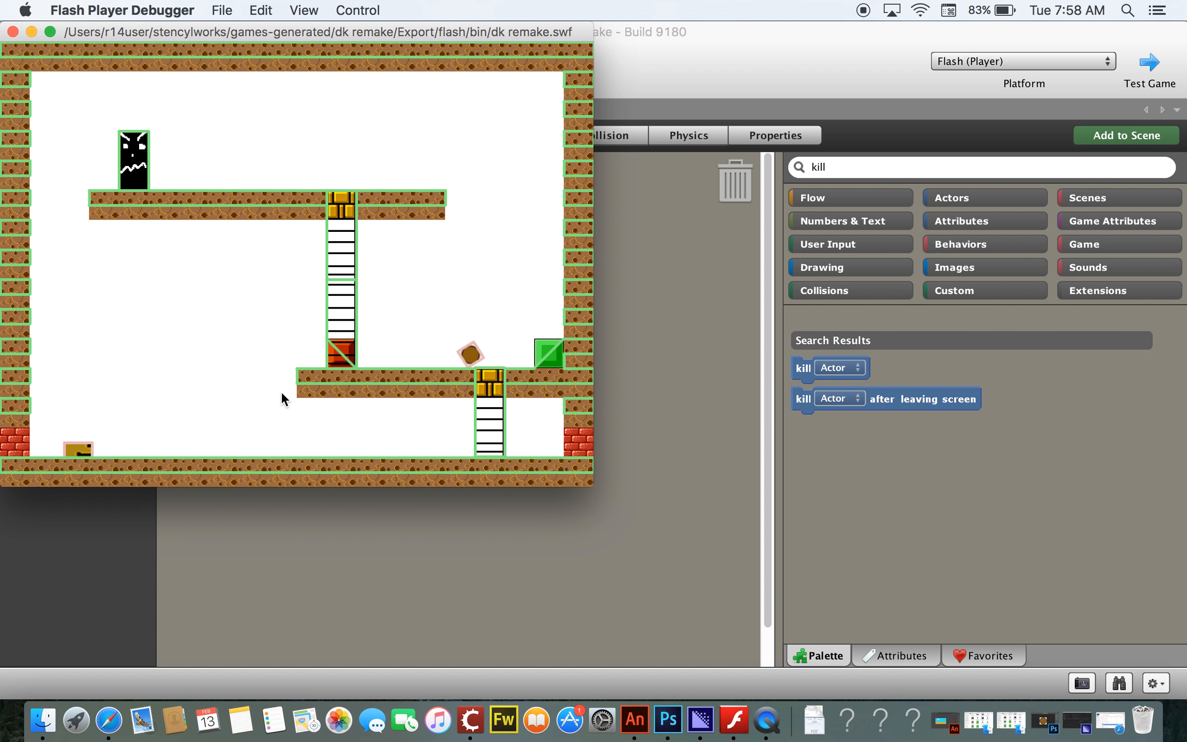
key(Right)
key(Left)
key(space)
key(Right)
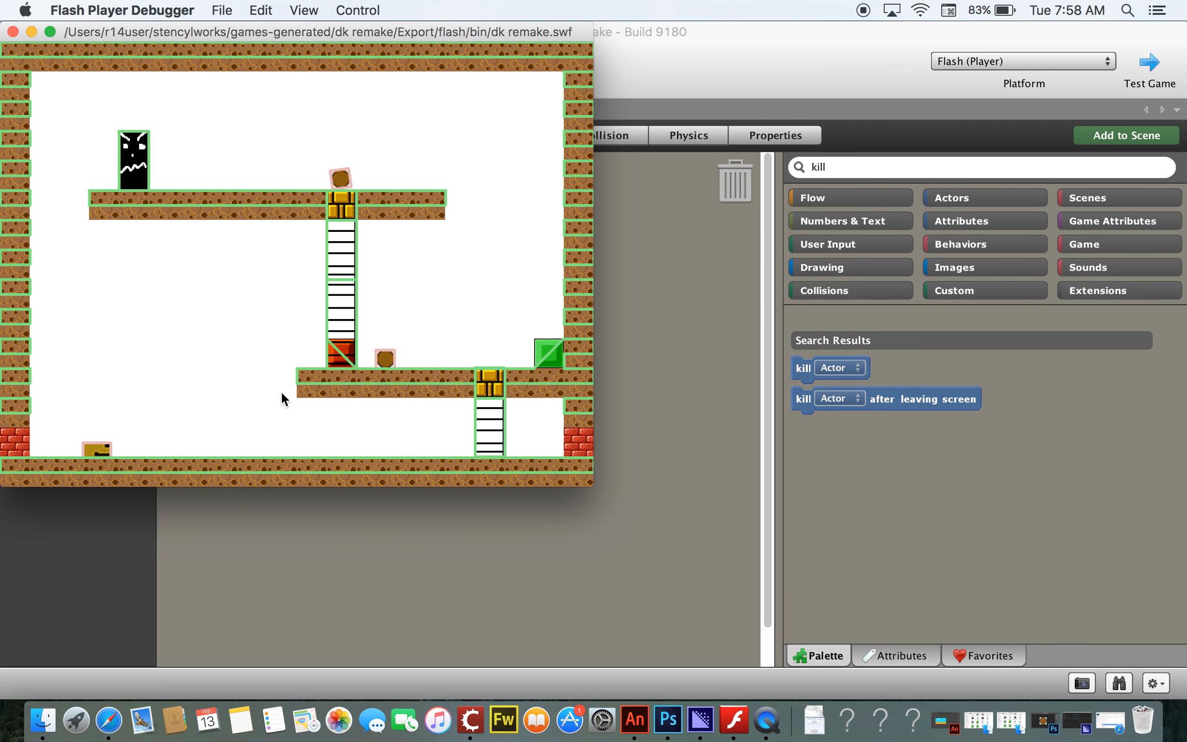
key(Left)
key(Right)
key(Right)
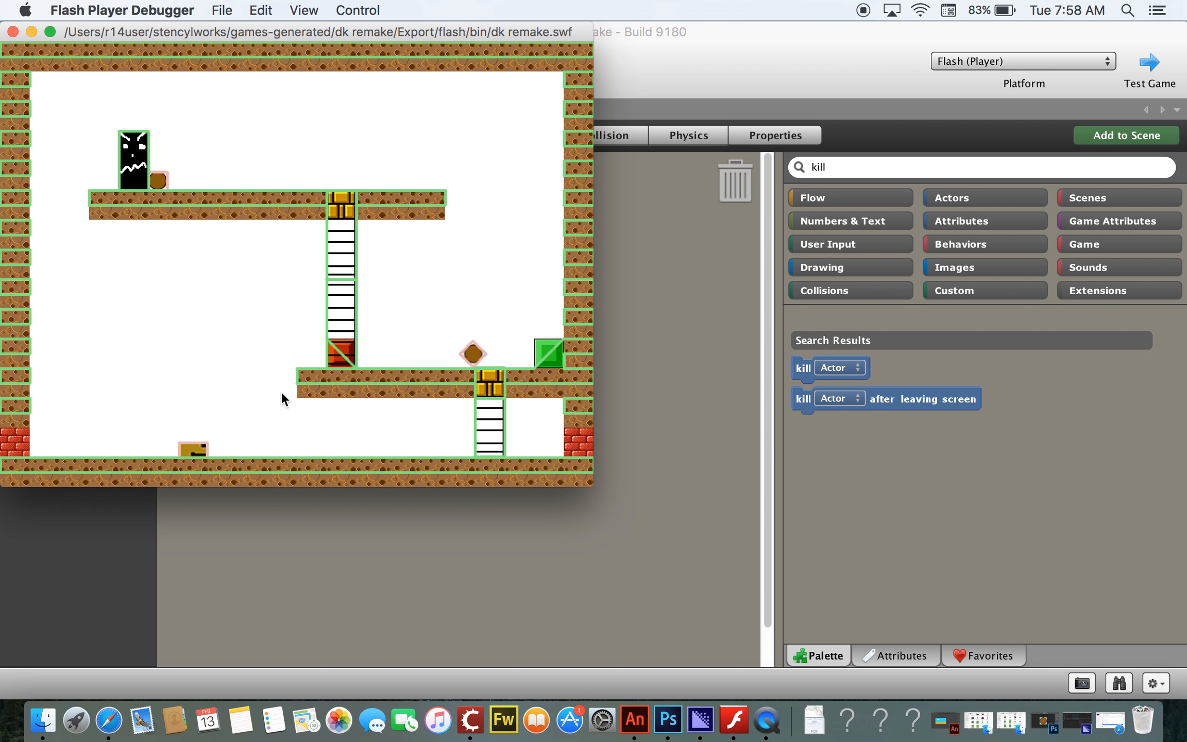
key(Right)
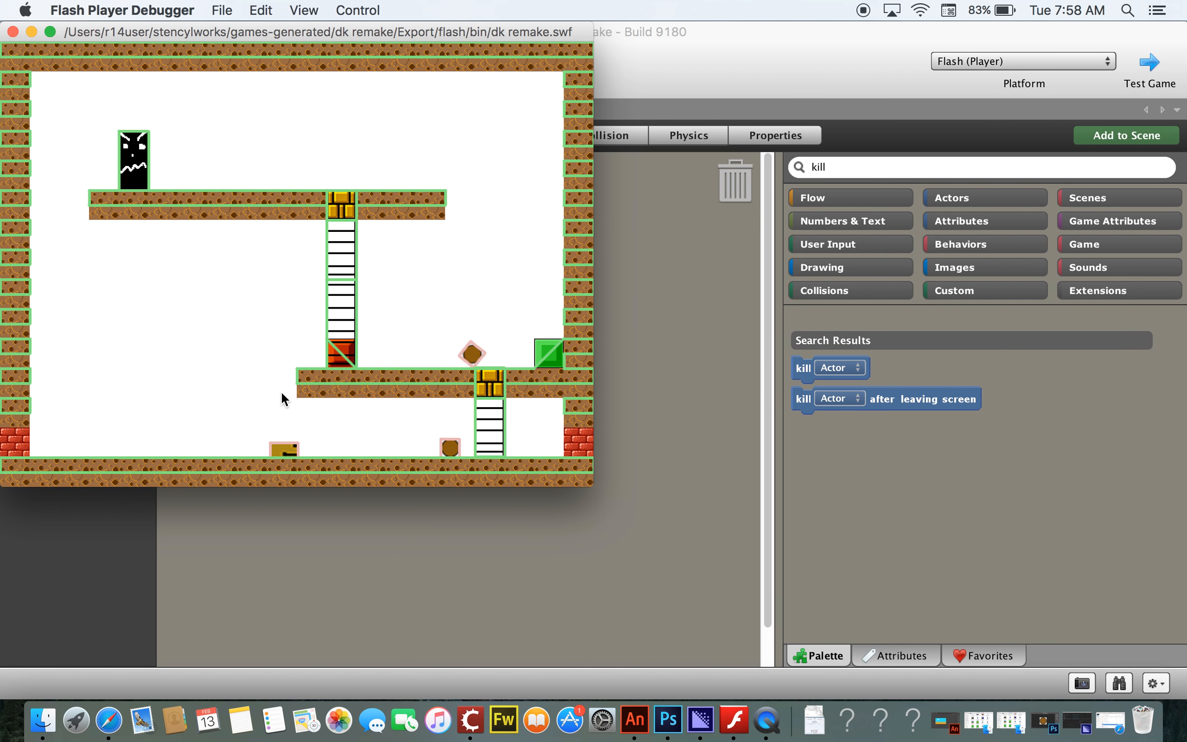
key(Right)
key(space)
key(Left)
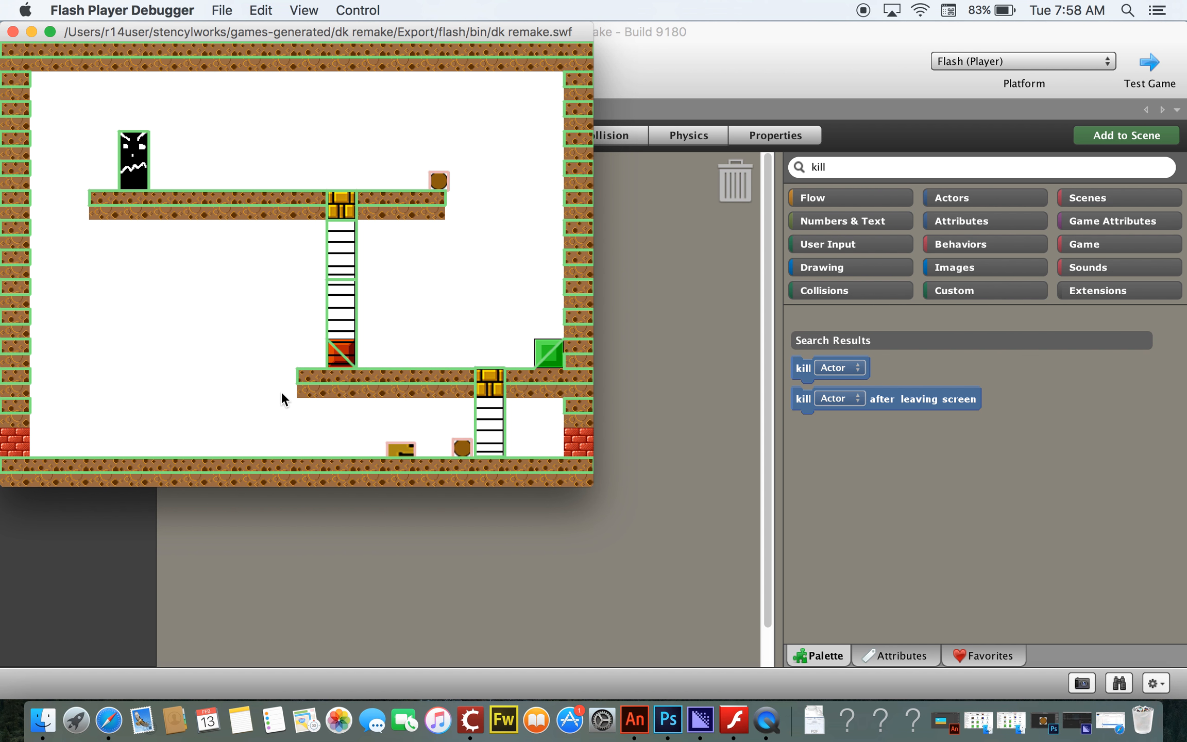
key(Right)
key(space)
key(Up)
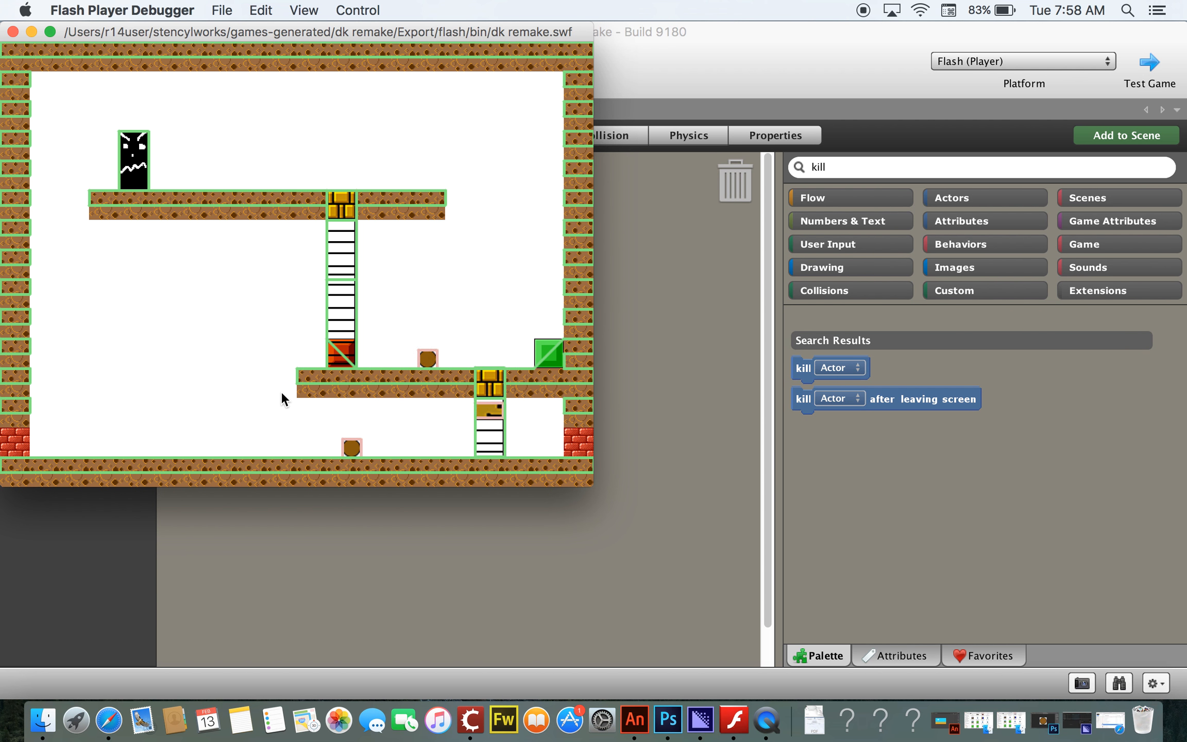
key(Right)
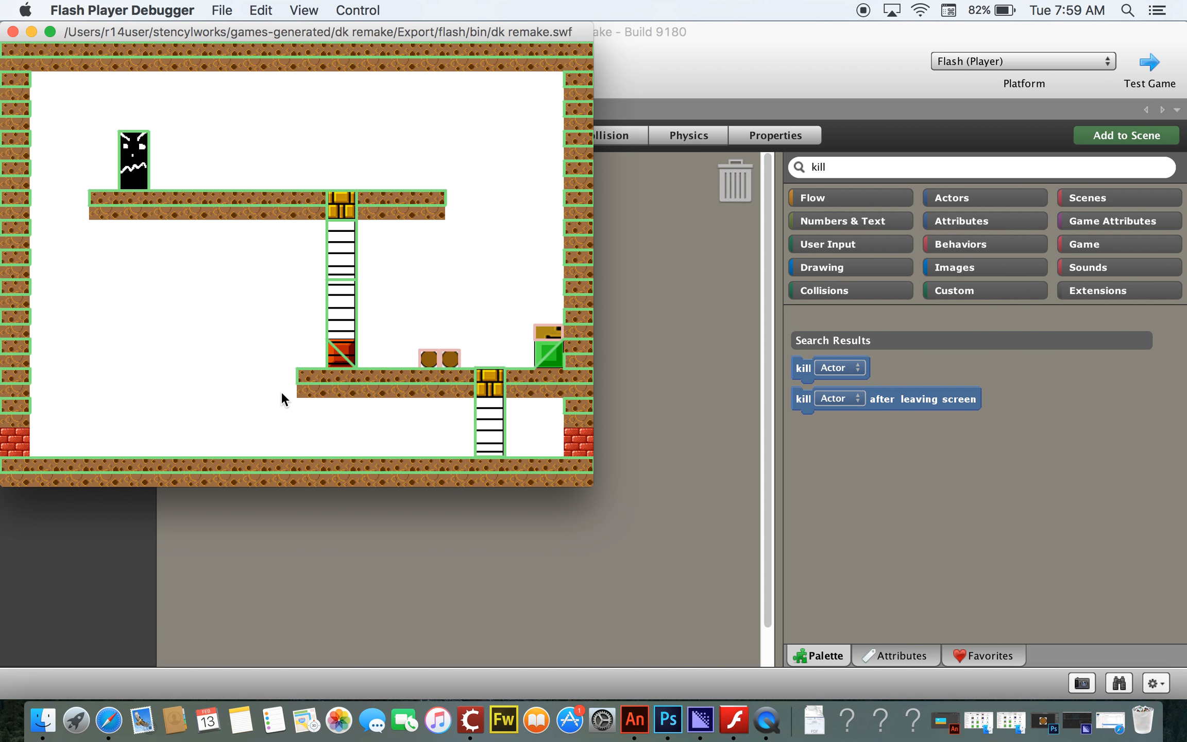
click(793, 52)
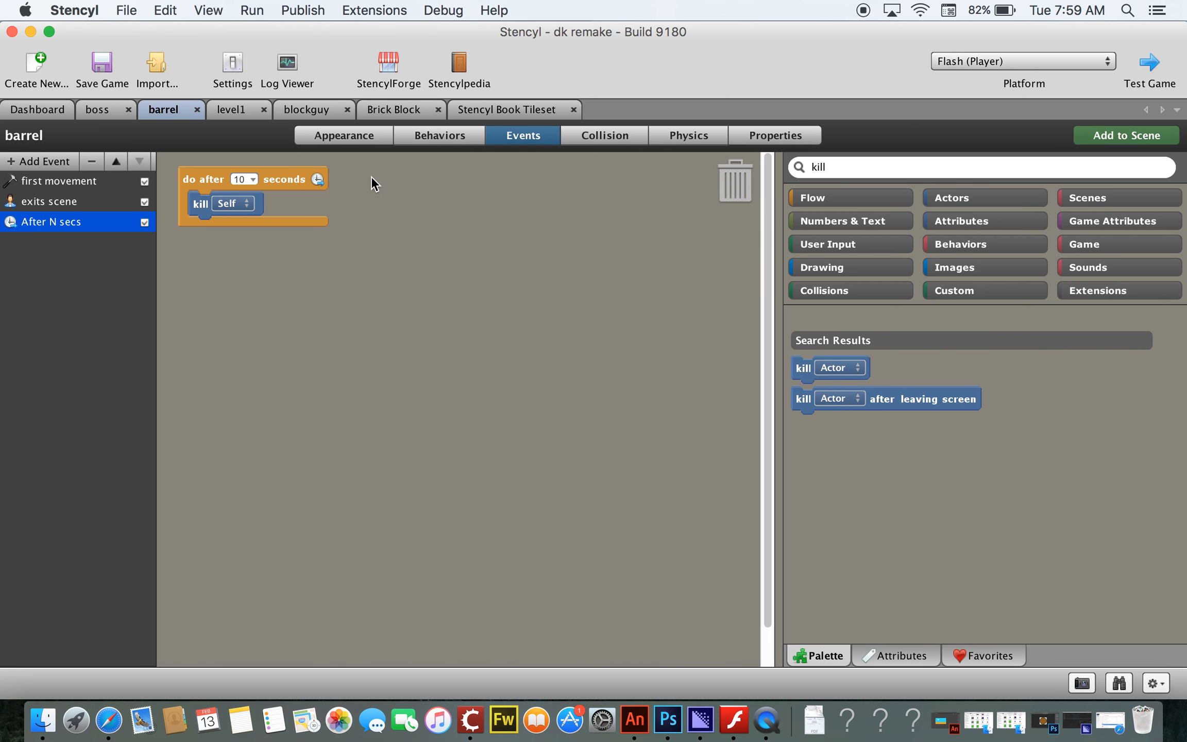
Step: Set the blockguy actor's physics material friction to 0, then return to level1
click(330, 111)
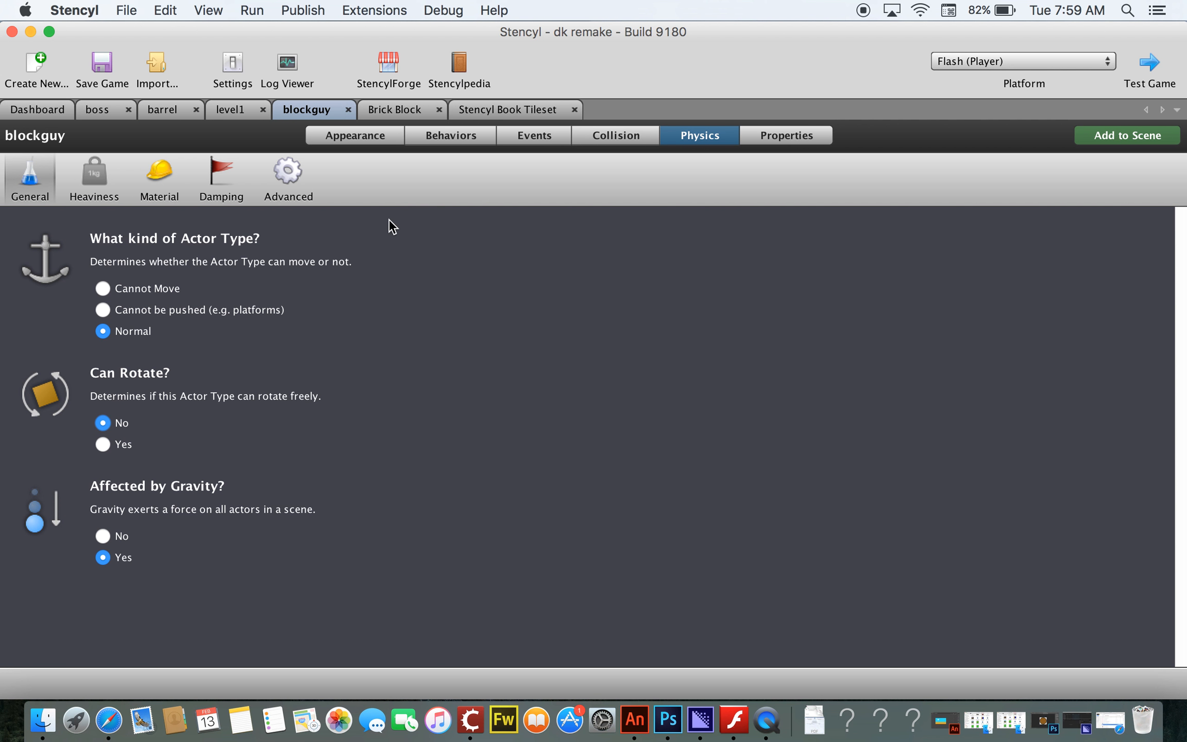
click(160, 175)
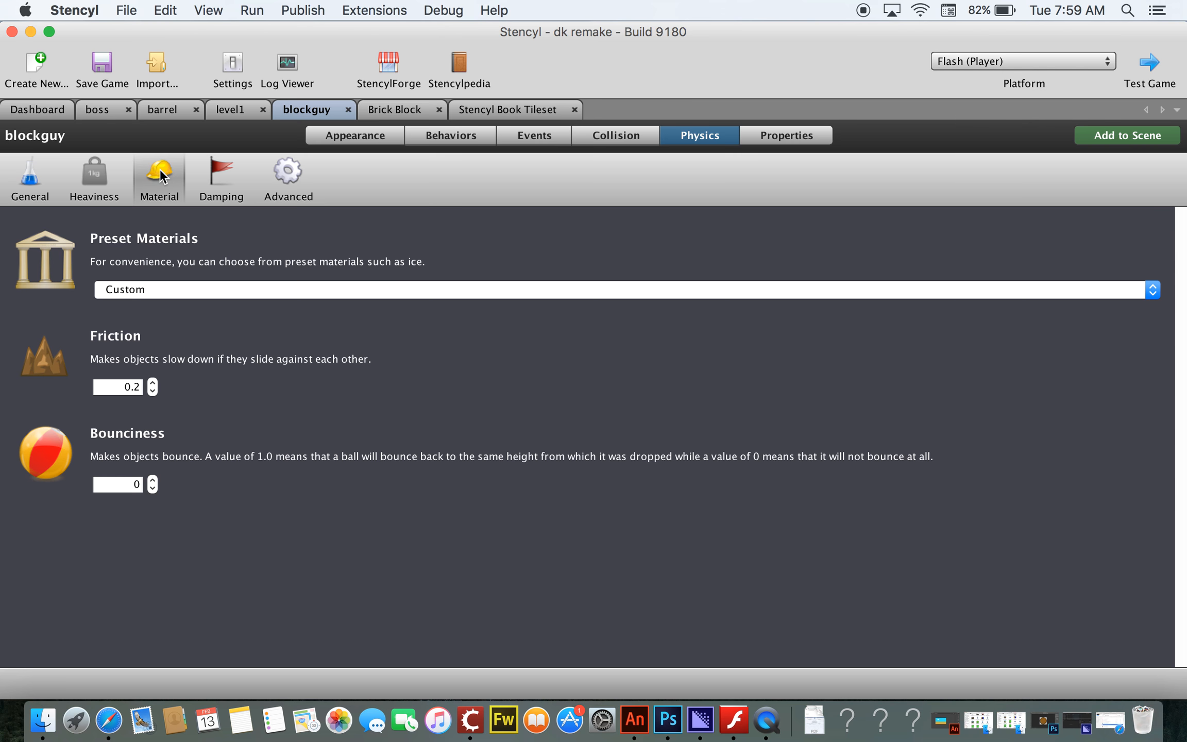
double_click(153, 391)
triple_click(152, 391)
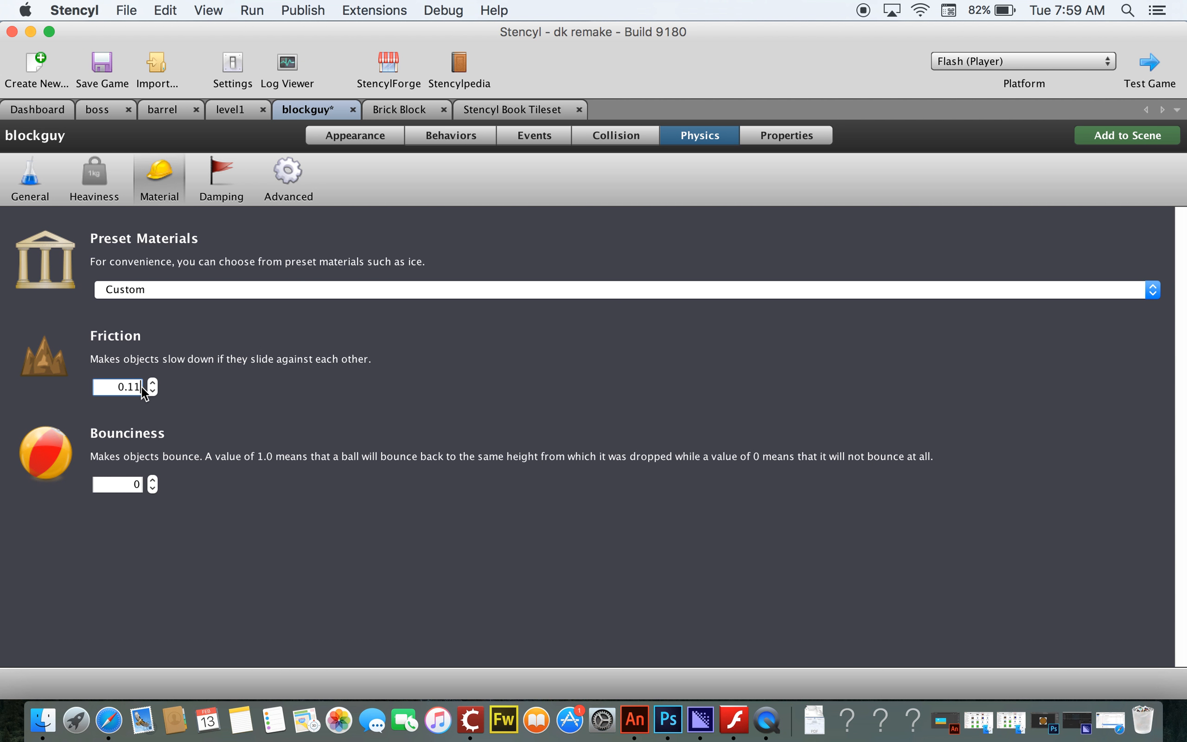
text(0)
key(Return)
click(230, 110)
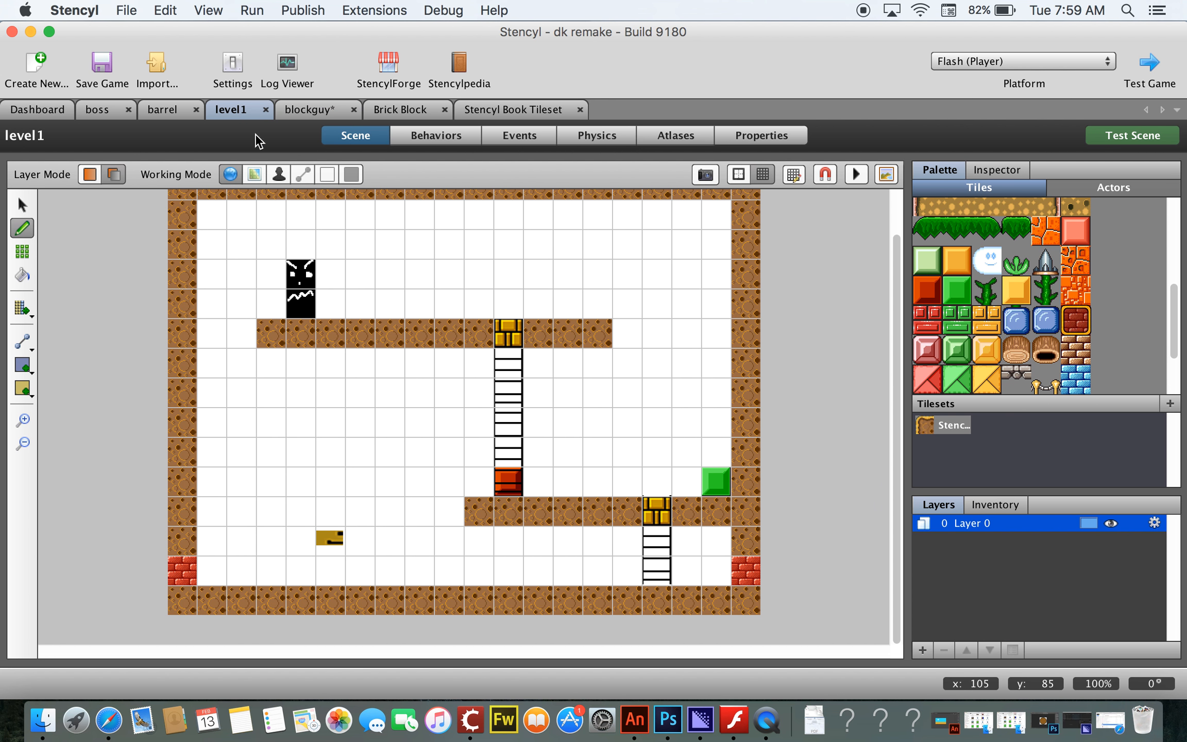